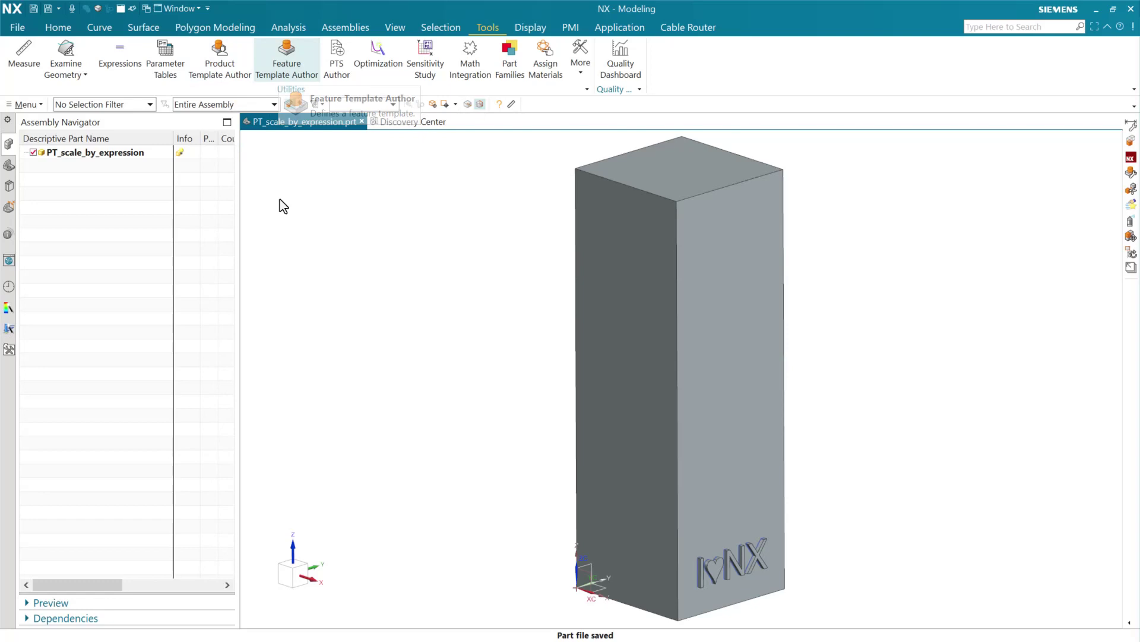
Open the Scale Limits by Expression template and drag Height through 178, 300 and 126, ending at 250.
{"action": "right_click", "coordinate": [153, 152]}
{"action": "left_click", "coordinate": [184, 177]}
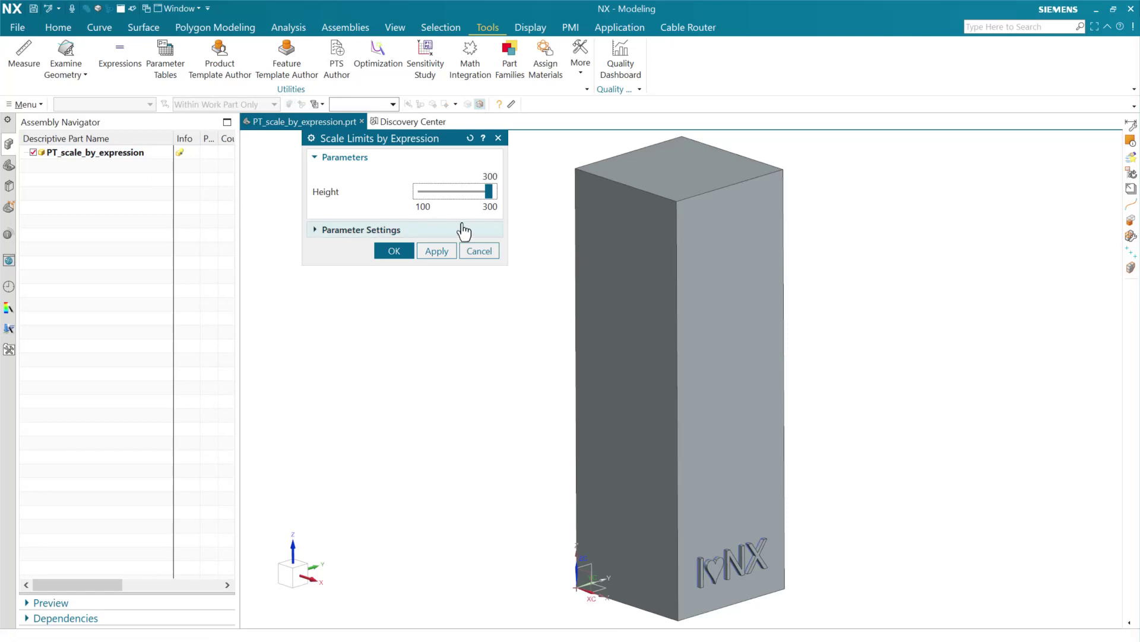
{"action": "left_click_drag", "start_coordinate": [489, 191], "coordinate": [406, 192]}
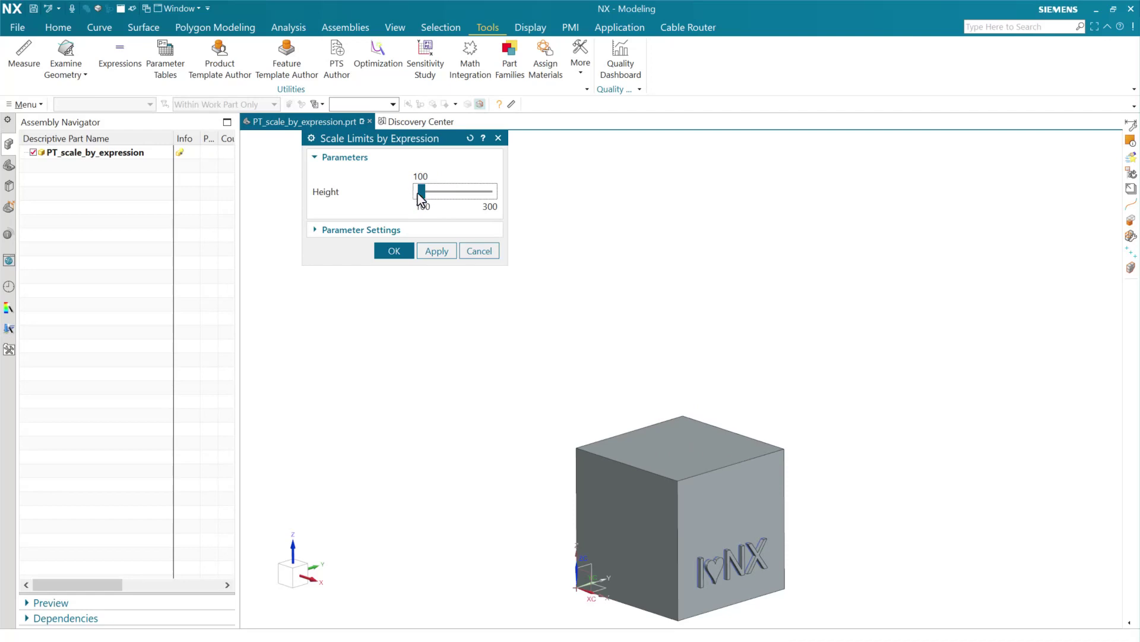
{"action": "left_click_drag", "start_coordinate": [421, 191], "coordinate": [495, 211]}
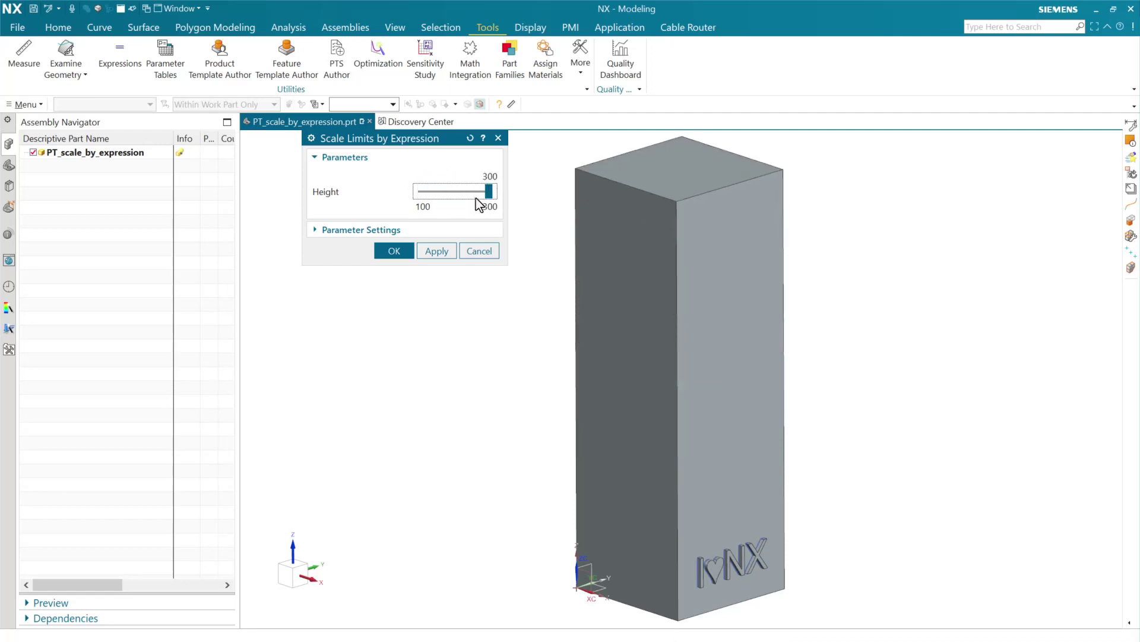
{"action": "left_click_drag", "start_coordinate": [488, 191], "coordinate": [453, 185]}
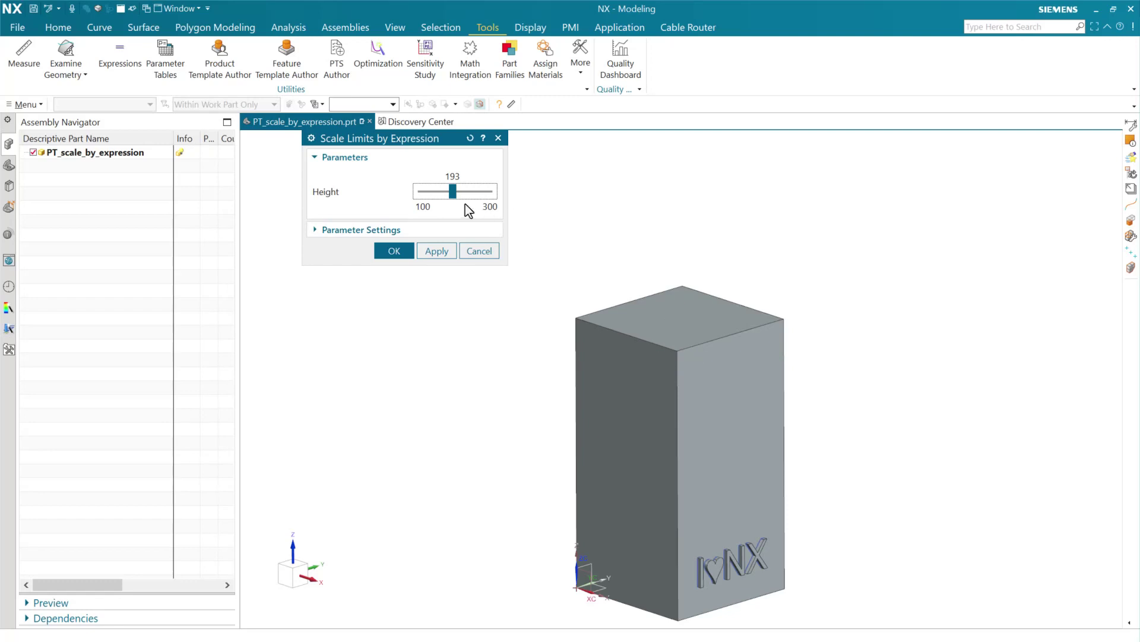
{"action": "left_click_drag", "start_coordinate": [453, 196], "coordinate": [472, 204]}
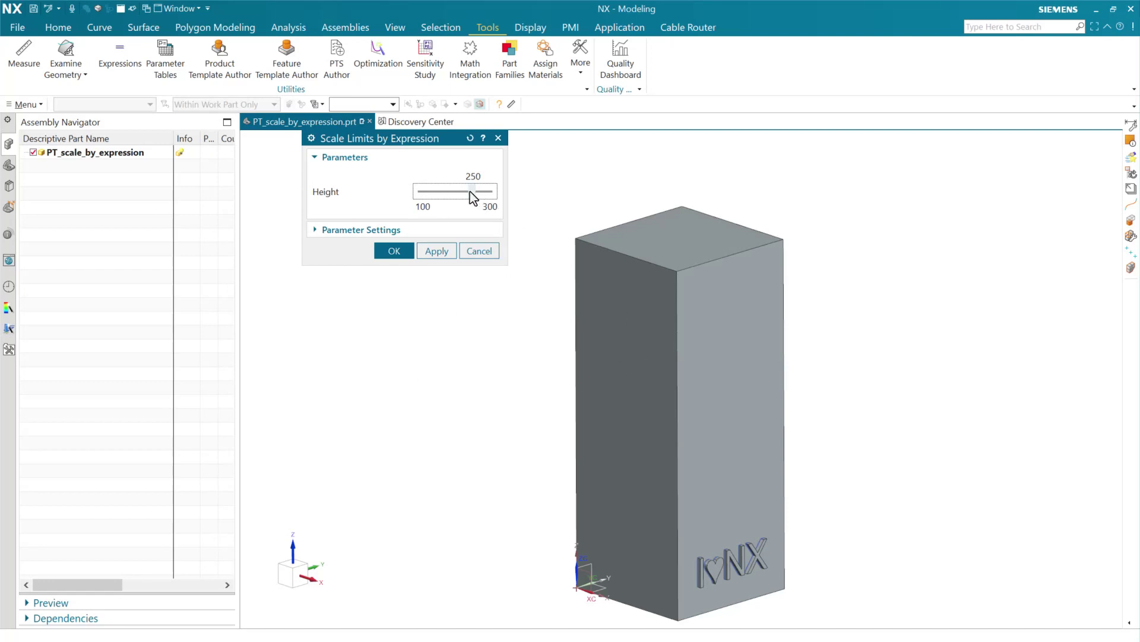
Raise the Maximum Height Limit to 400 and drag the block Height up to about 367.
{"action": "left_click", "coordinate": [408, 231]}
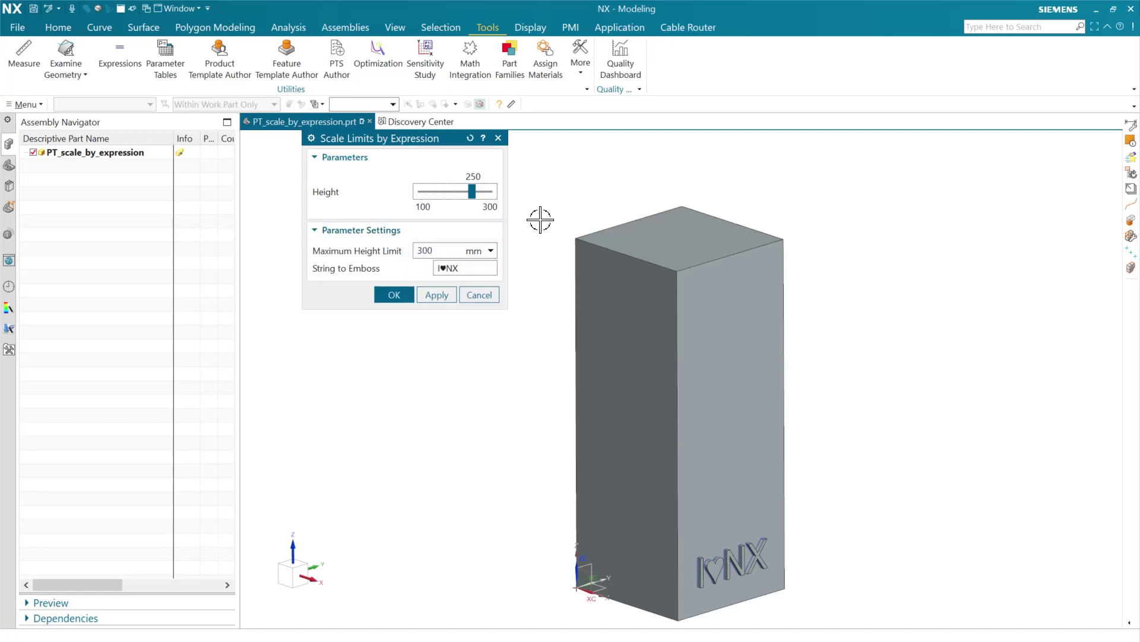
{"action": "left_click_drag", "start_coordinate": [440, 250], "coordinate": [415, 251]}
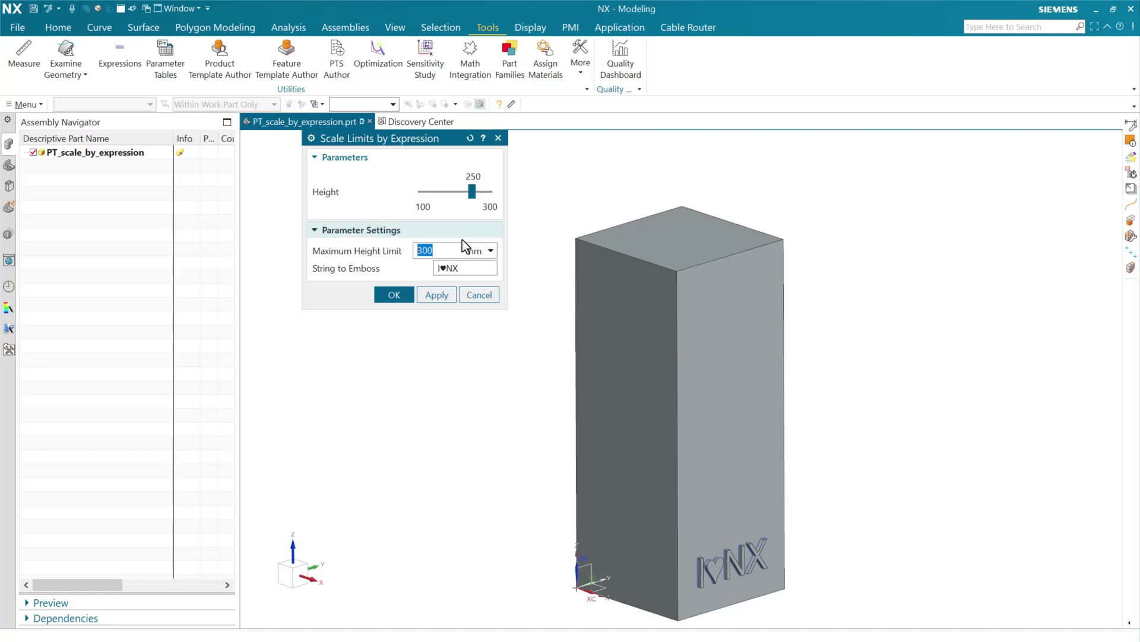
{"action": "left_click", "coordinate": [441, 250]}
{"action": "double_click", "coordinate": [441, 250]}
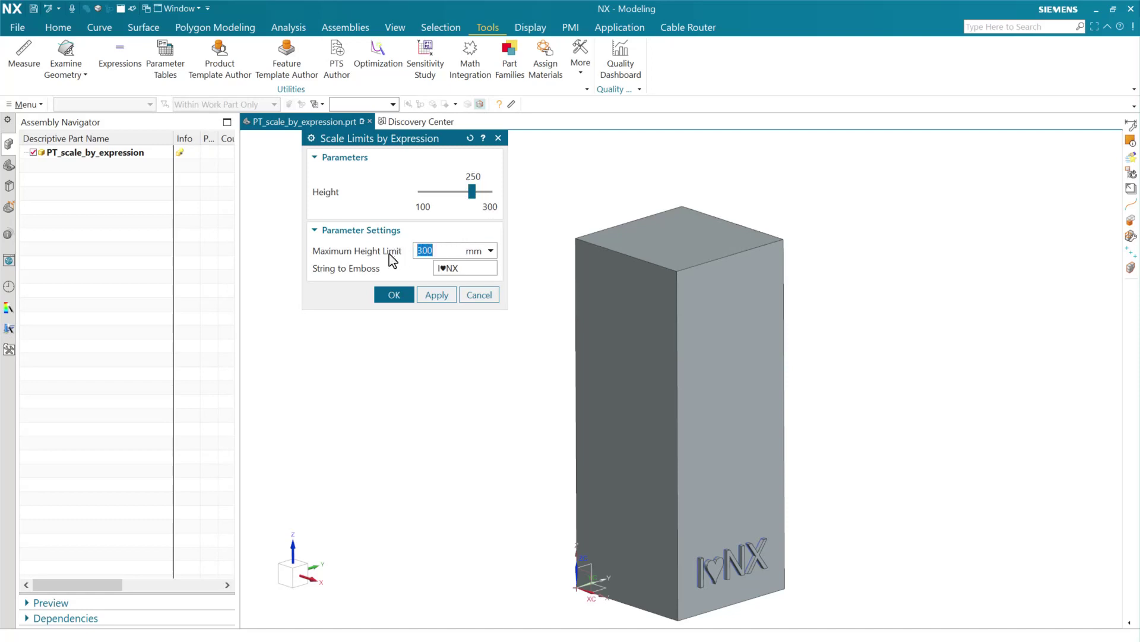
{"action": "type", "text": "400"}
{"action": "key", "text": "Return"}
{"action": "left_click_drag", "start_coordinate": [458, 194], "coordinate": [479, 182]}
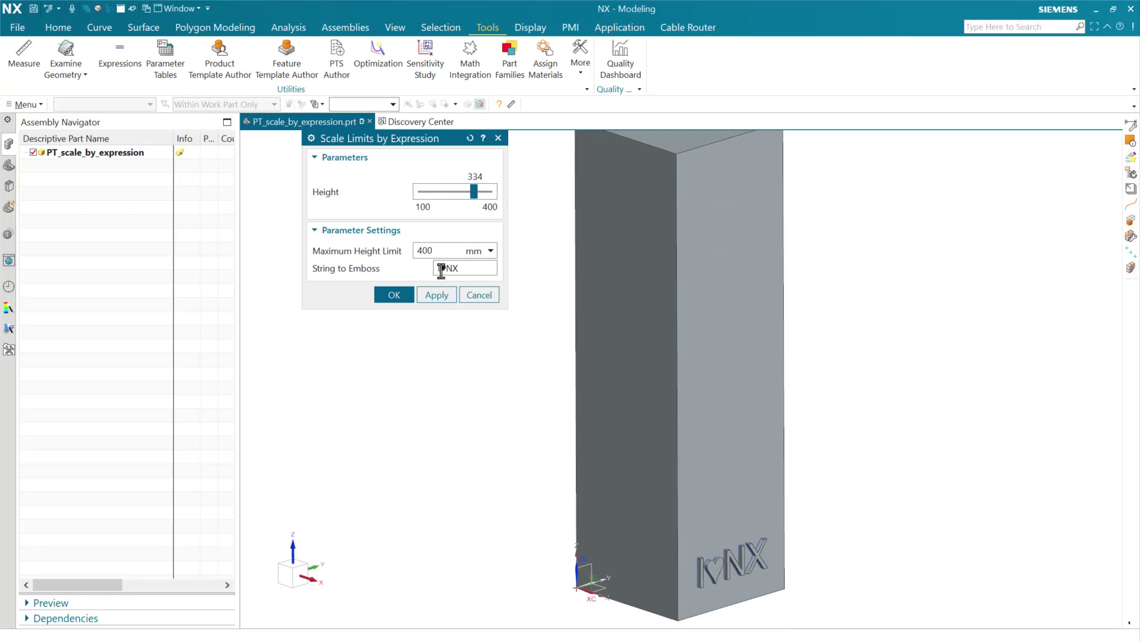
Set the Maximum Height Limit back to 300 mm and apply it.
{"action": "double_click", "coordinate": [446, 250]}
{"action": "type", "text": "300"}
{"action": "left_click", "coordinate": [438, 295]}
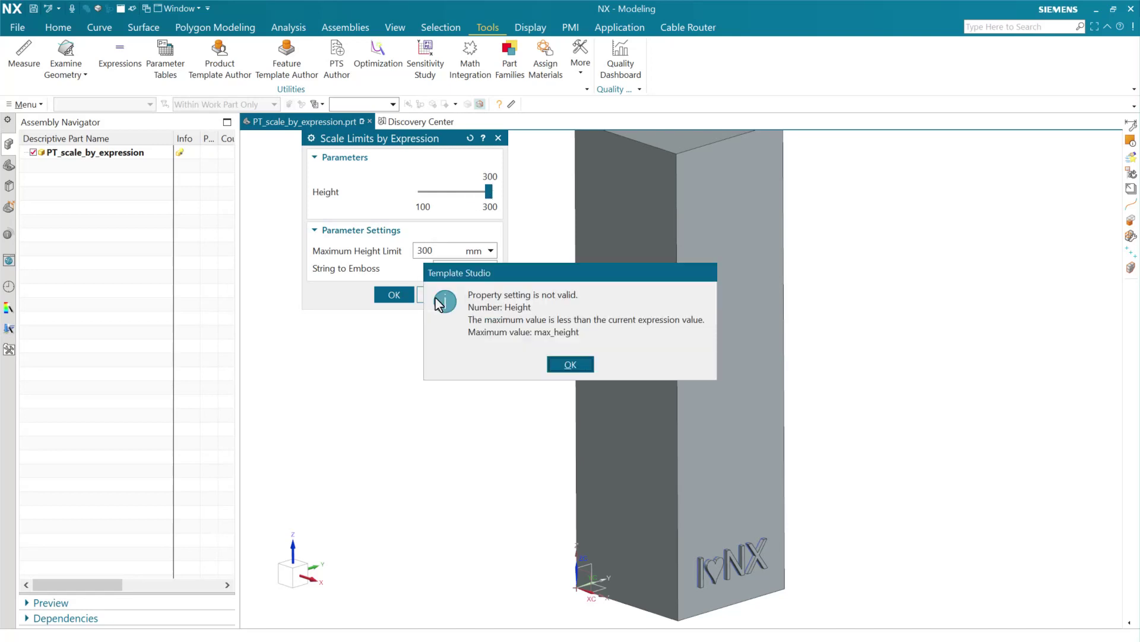
Dismiss the invalid-setting warning and push the block Height to its 300 maximum.
{"action": "left_click", "coordinate": [575, 366]}
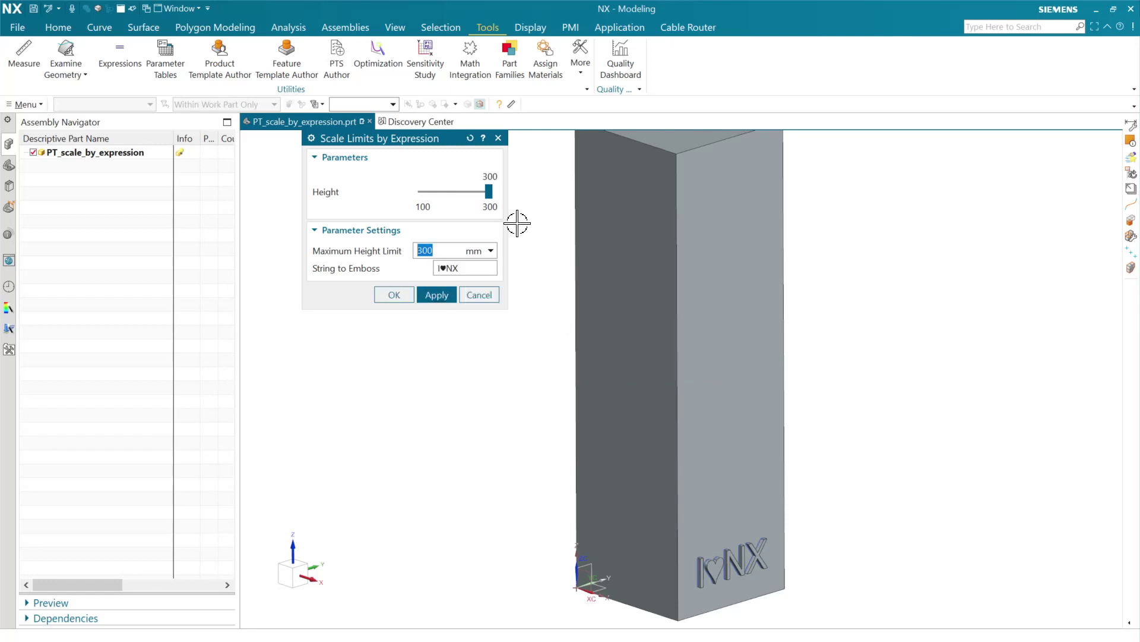
{"action": "left_click", "coordinate": [490, 191]}
{"action": "left_click_drag", "start_coordinate": [490, 191], "coordinate": [522, 196]}
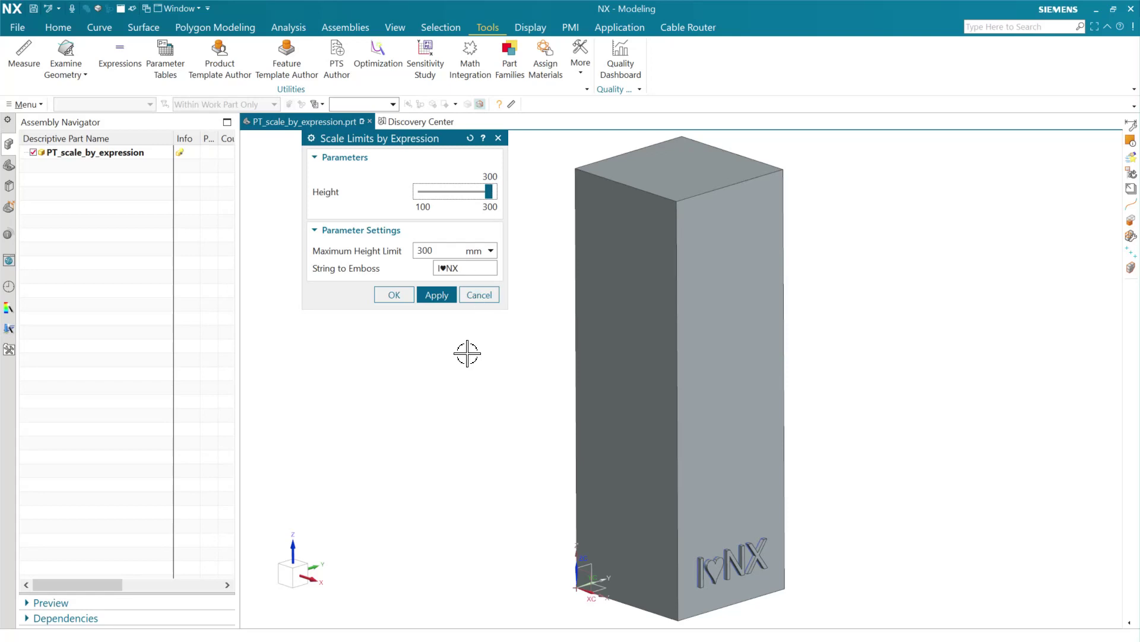
Accept the template dialog and launch the Product Template Author.
{"action": "left_click_drag", "start_coordinate": [441, 252], "coordinate": [404, 255]}
{"action": "left_click", "coordinate": [395, 297]}
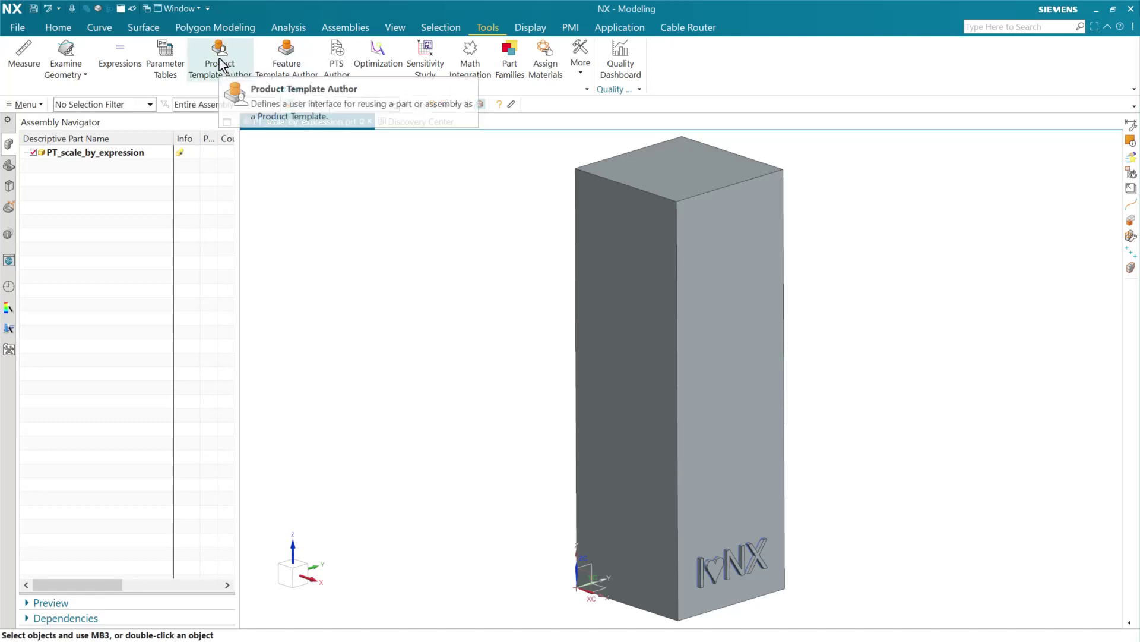
{"action": "mouse_move", "coordinate": [180, 160]}
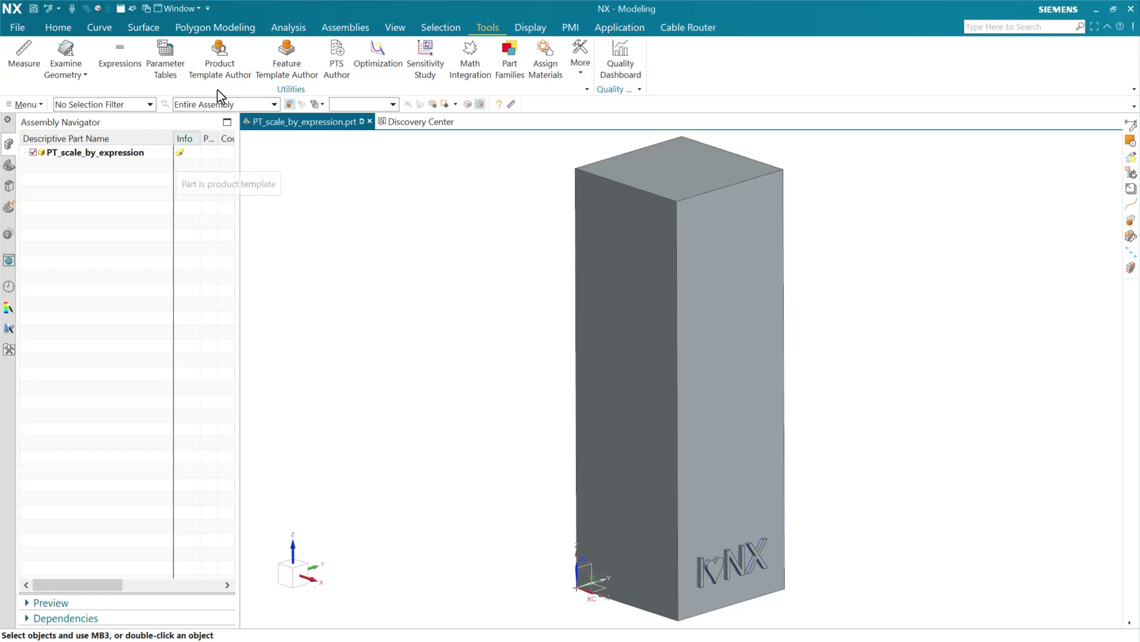
{"action": "left_click", "coordinate": [221, 72]}
In Configure, review the Height control's Scale display style and max_height maximum.
{"action": "left_click", "coordinate": [228, 70]}
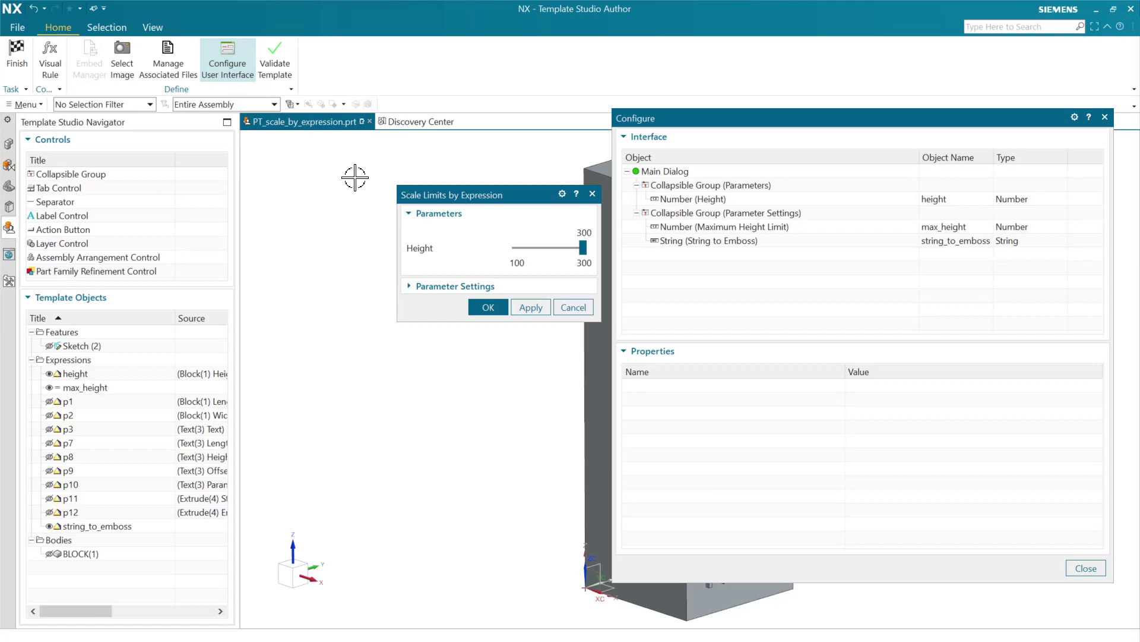
{"action": "left_click", "coordinate": [719, 199]}
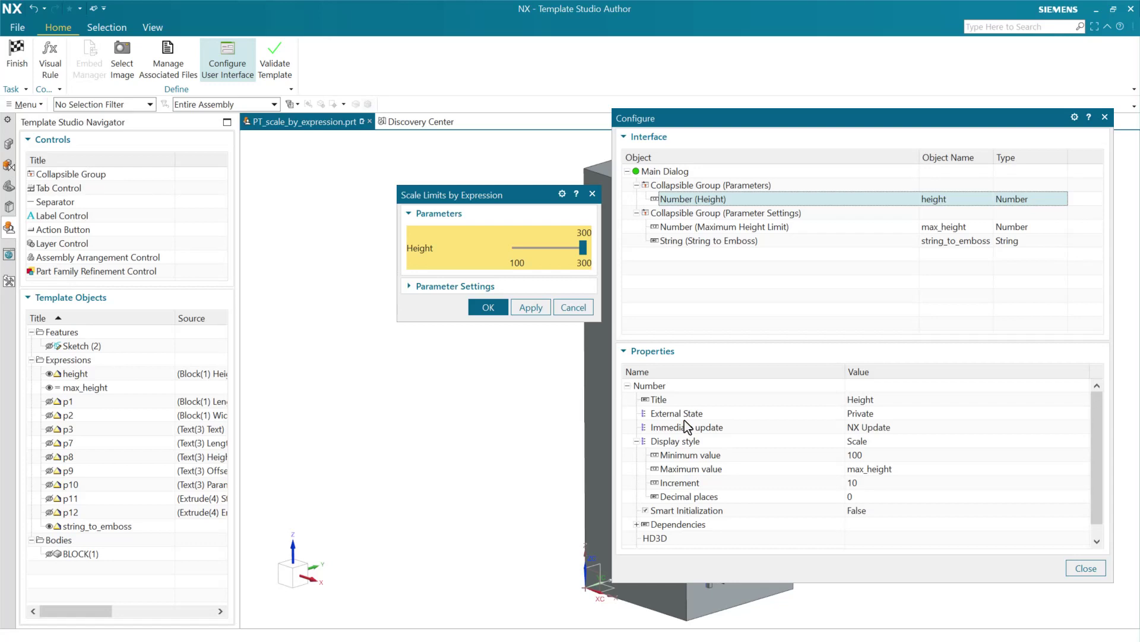
{"action": "left_click", "coordinate": [878, 441]}
{"action": "left_click", "coordinate": [904, 471]}
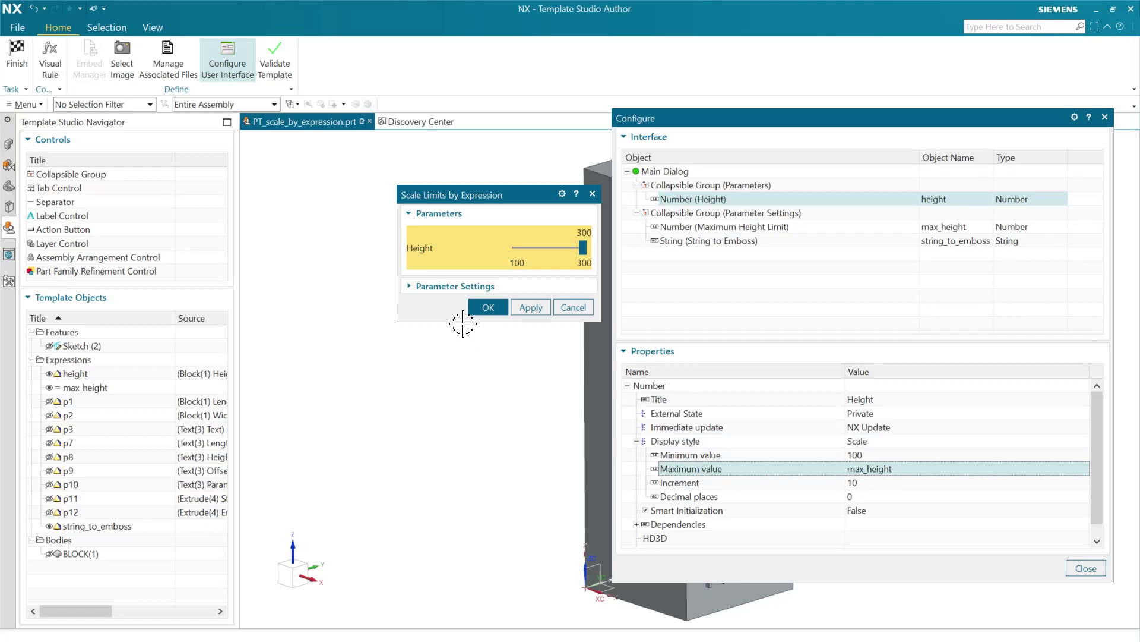
{"action": "left_click", "coordinate": [411, 286]}
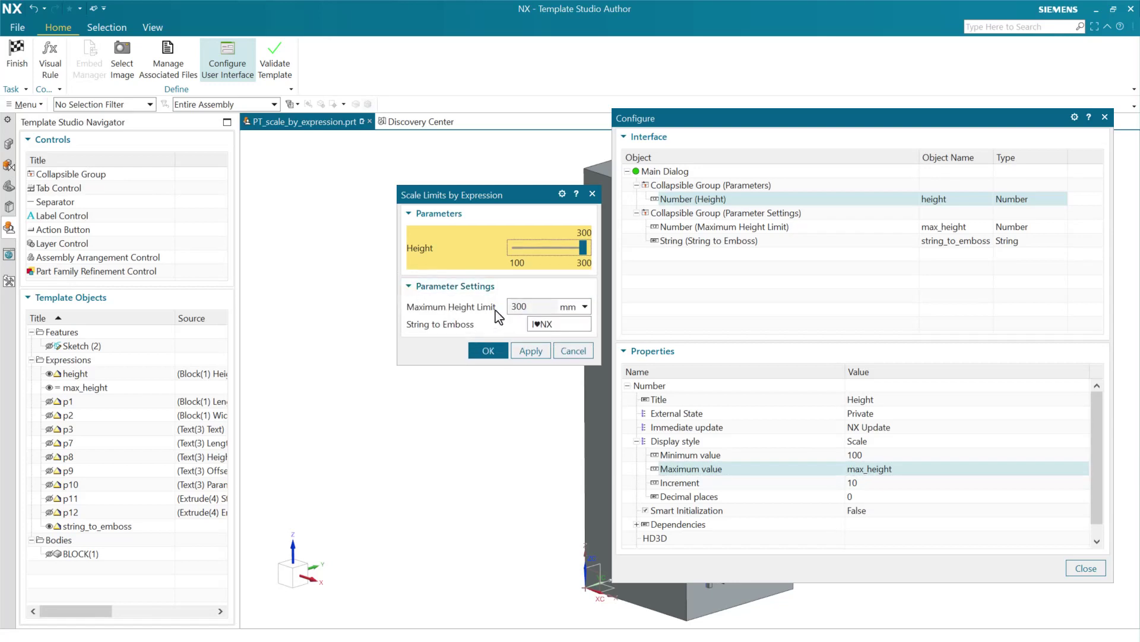
Compare the Maximum Height Limit and Height controls, keeping Height's NX Update immediate update.
{"action": "left_click", "coordinate": [816, 228]}
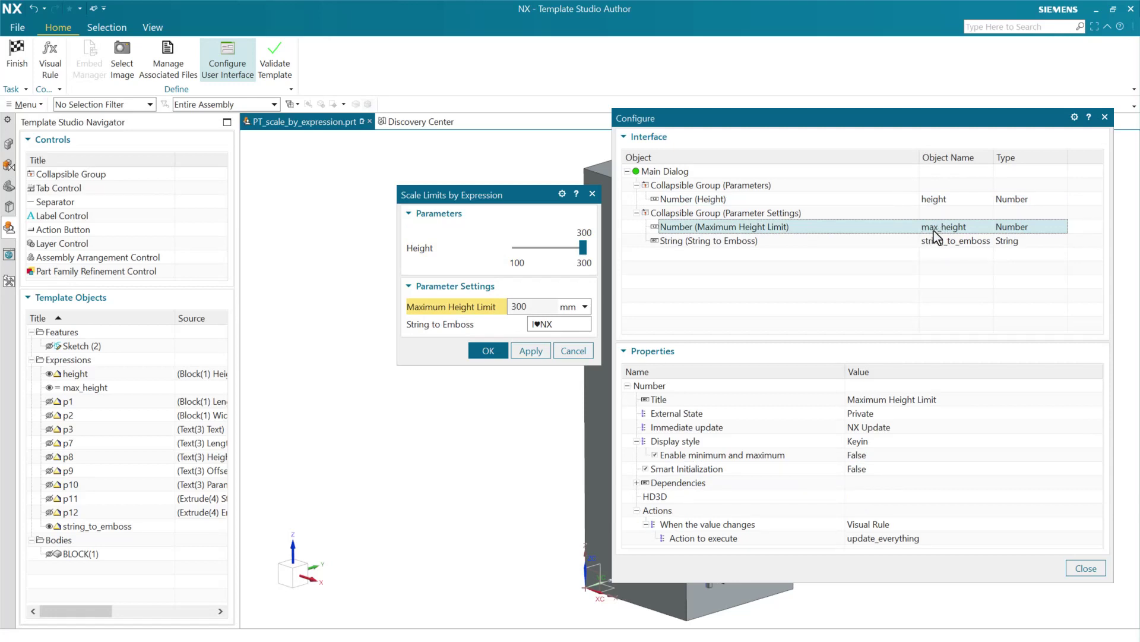
{"action": "left_click", "coordinate": [935, 202]}
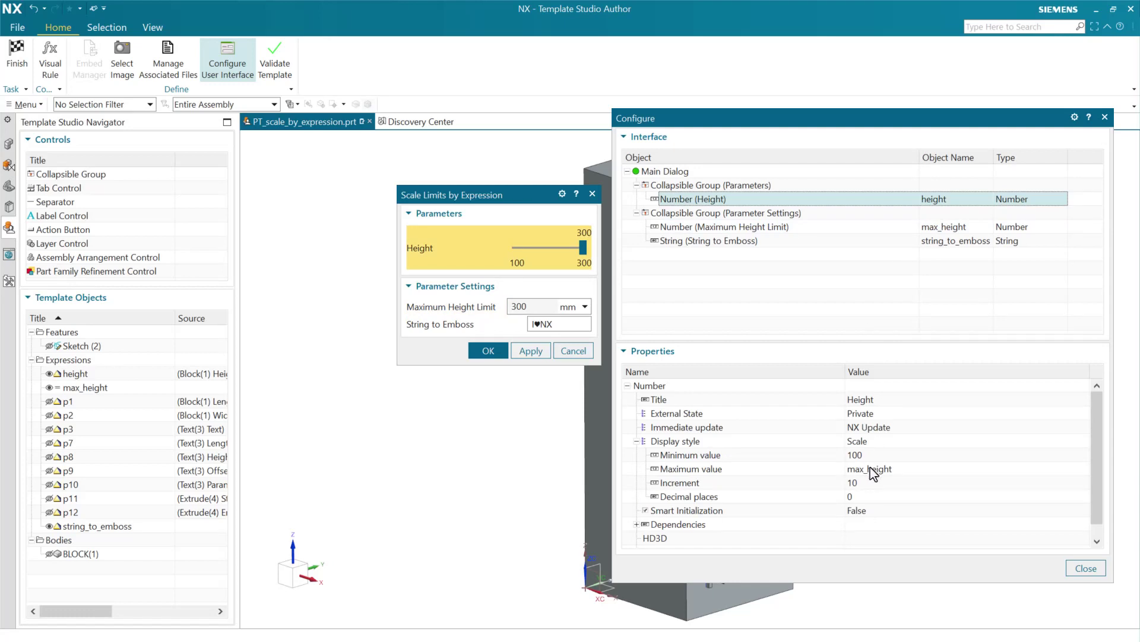
{"action": "left_click", "coordinate": [935, 230]}
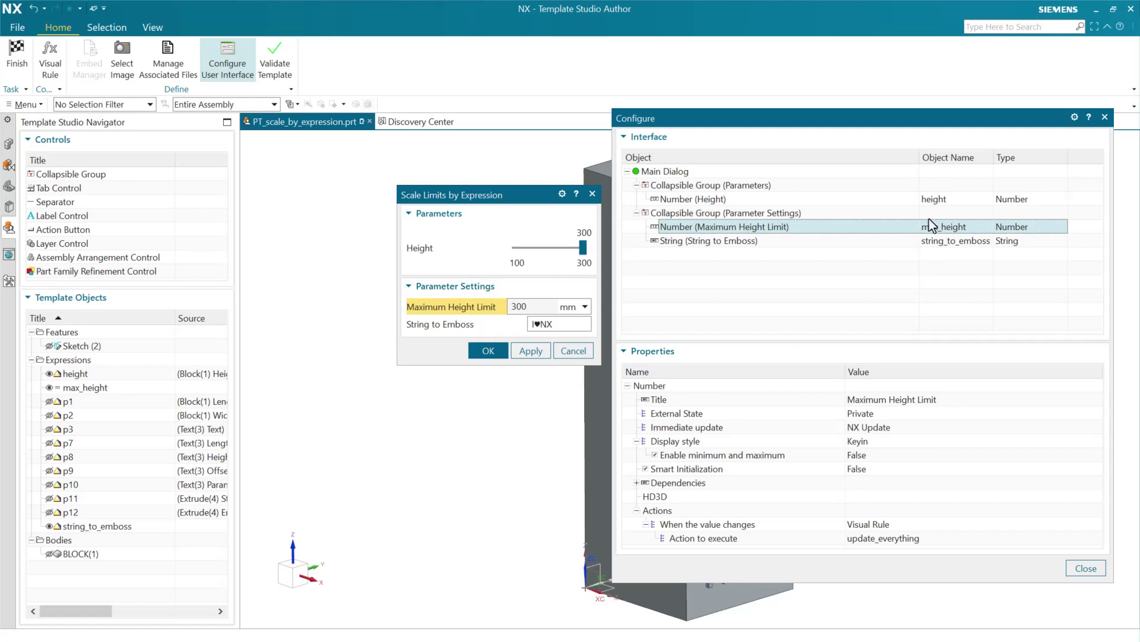
{"action": "left_click", "coordinate": [953, 198]}
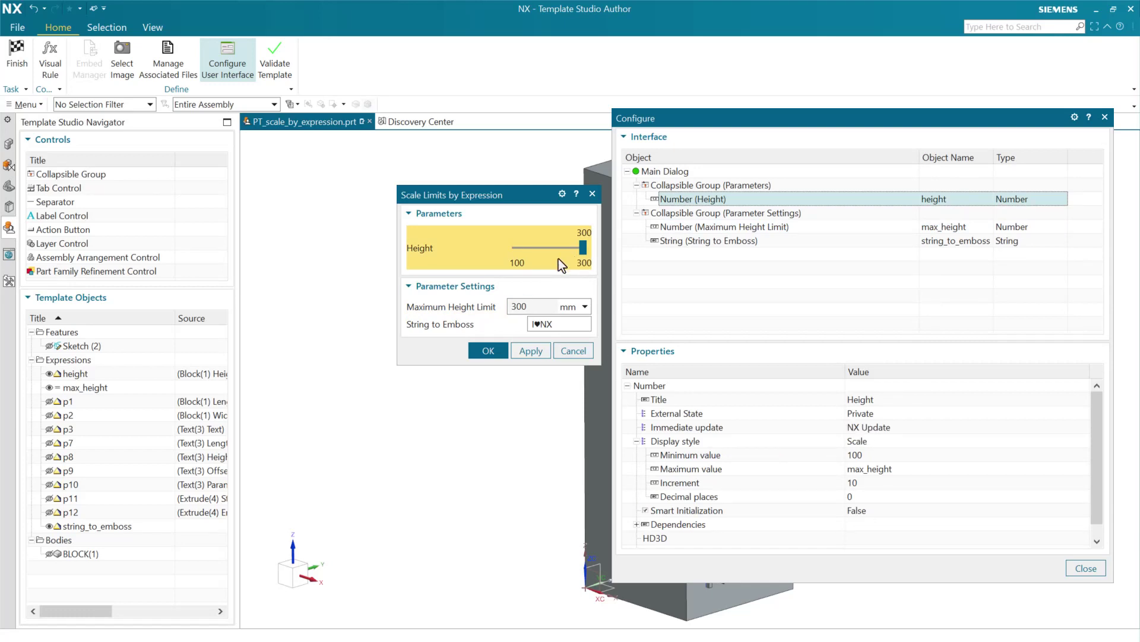
{"action": "left_click", "coordinate": [881, 430]}
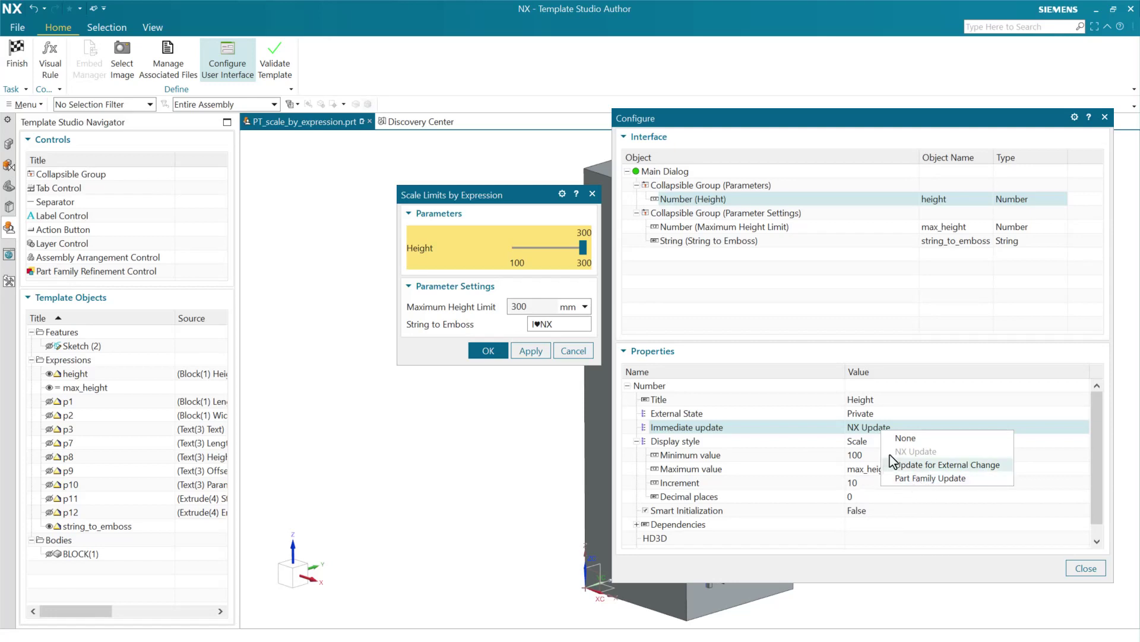
{"action": "left_click", "coordinate": [856, 426]}
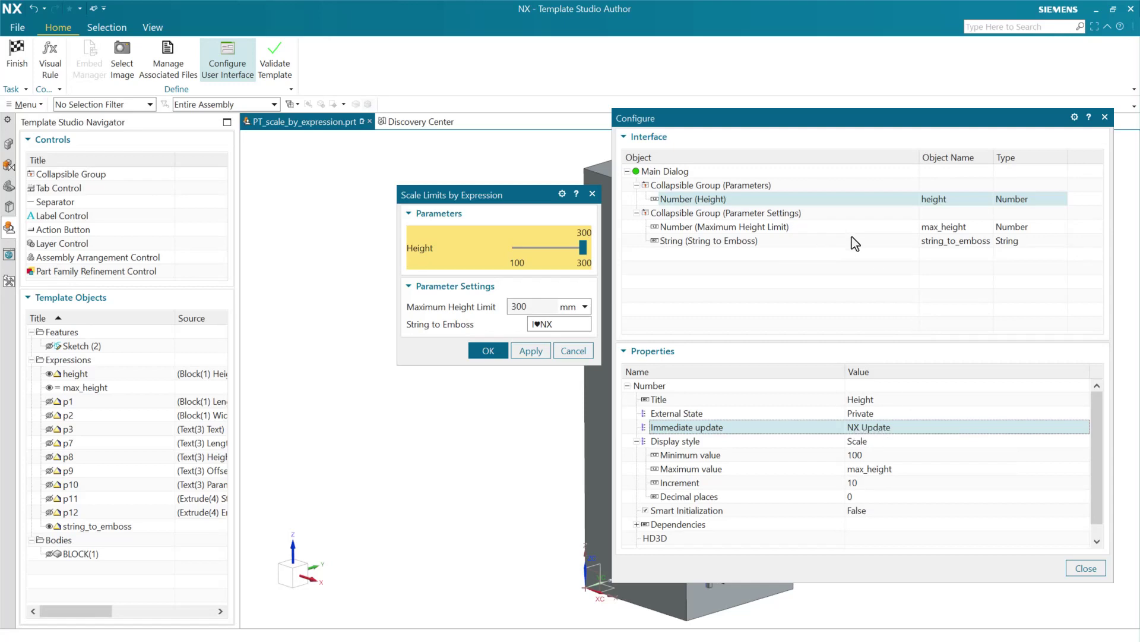
{"action": "left_click", "coordinate": [835, 231]}
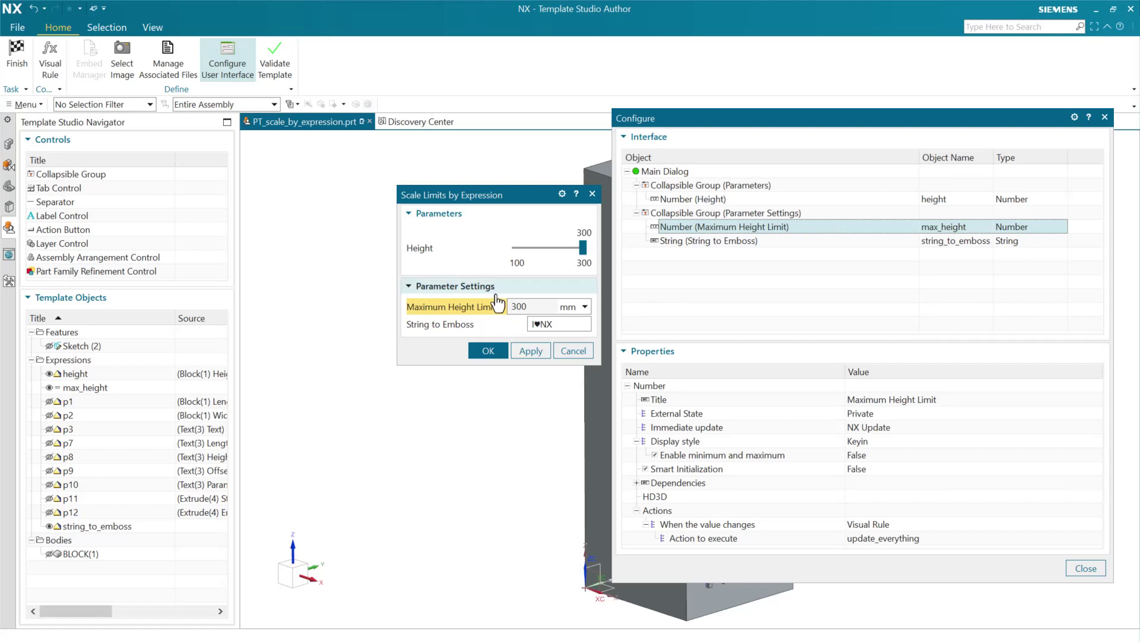
Make Maximum Height Limit a Scale slider (150 to 800, increment 50) and finish authoring.
{"action": "double_click", "coordinate": [522, 306]}
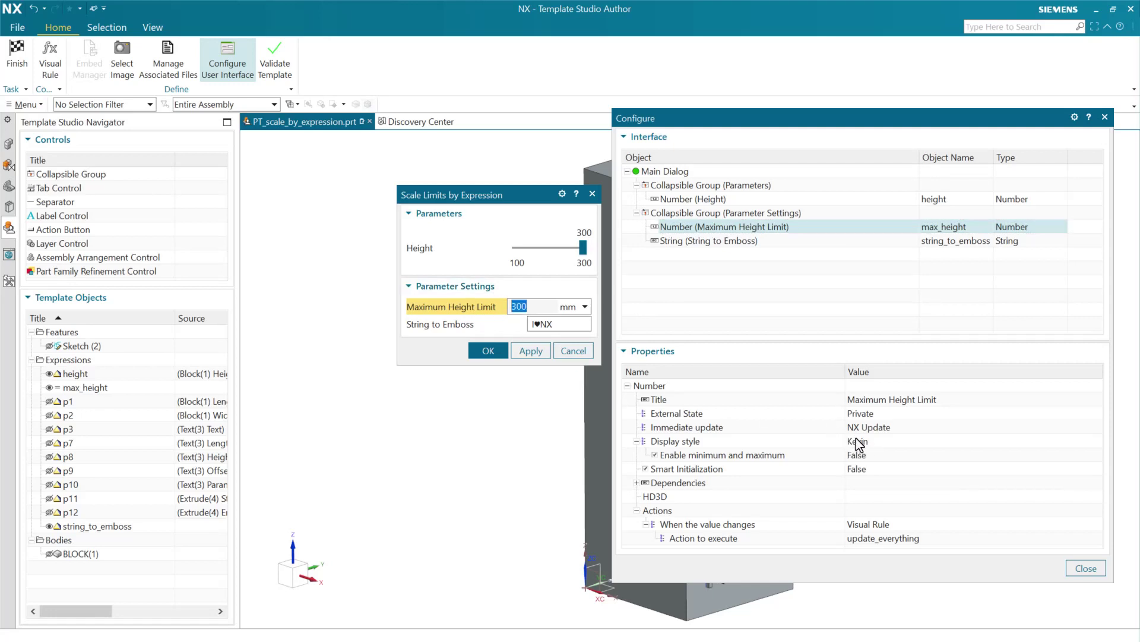
{"action": "left_click", "coordinate": [879, 448]}
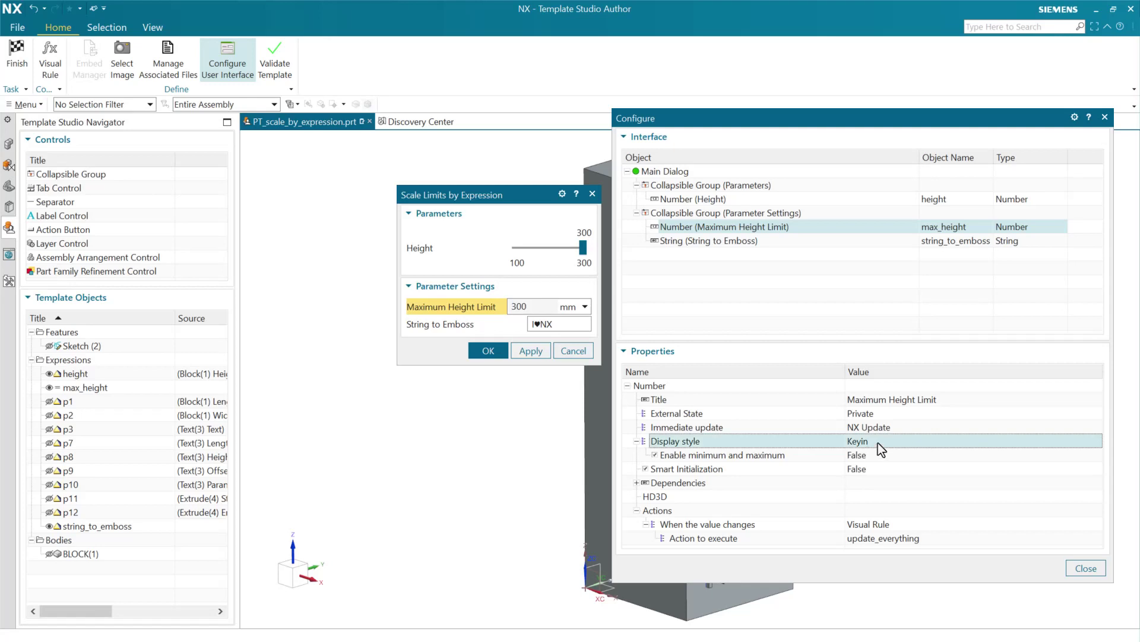
{"action": "left_click", "coordinate": [881, 449]}
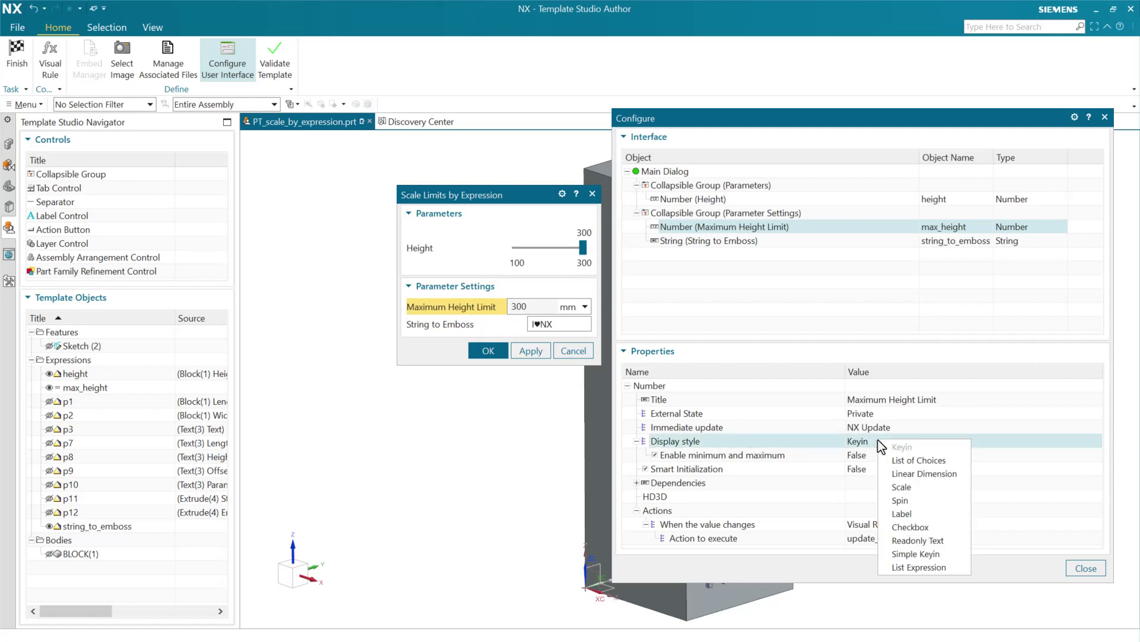
{"action": "left_click", "coordinate": [903, 487]}
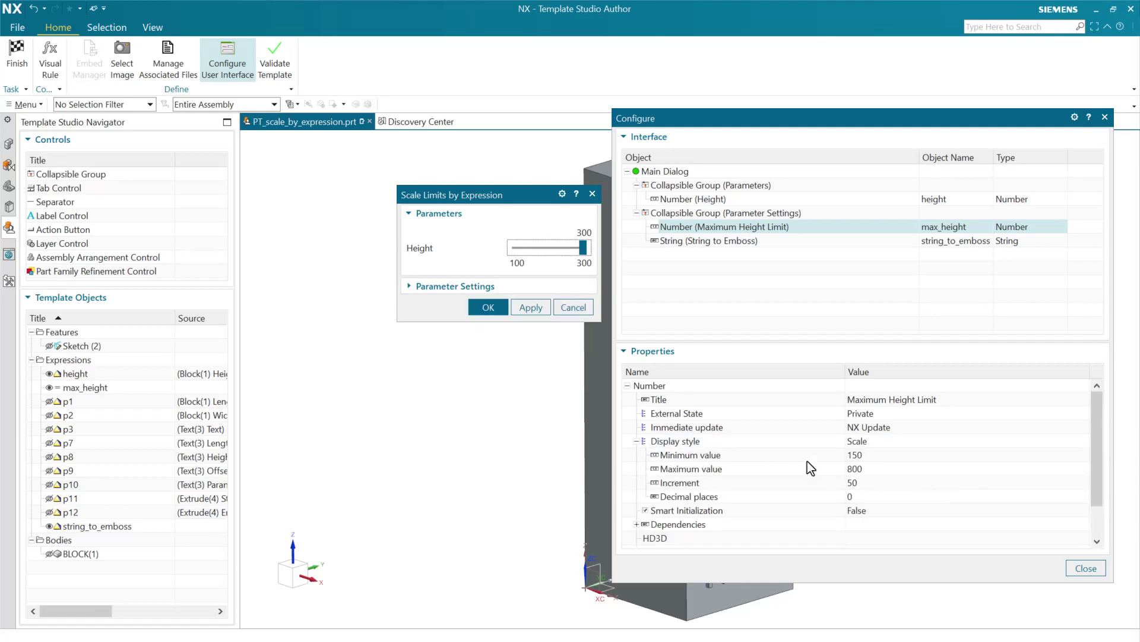
{"action": "left_click", "coordinate": [490, 287]}
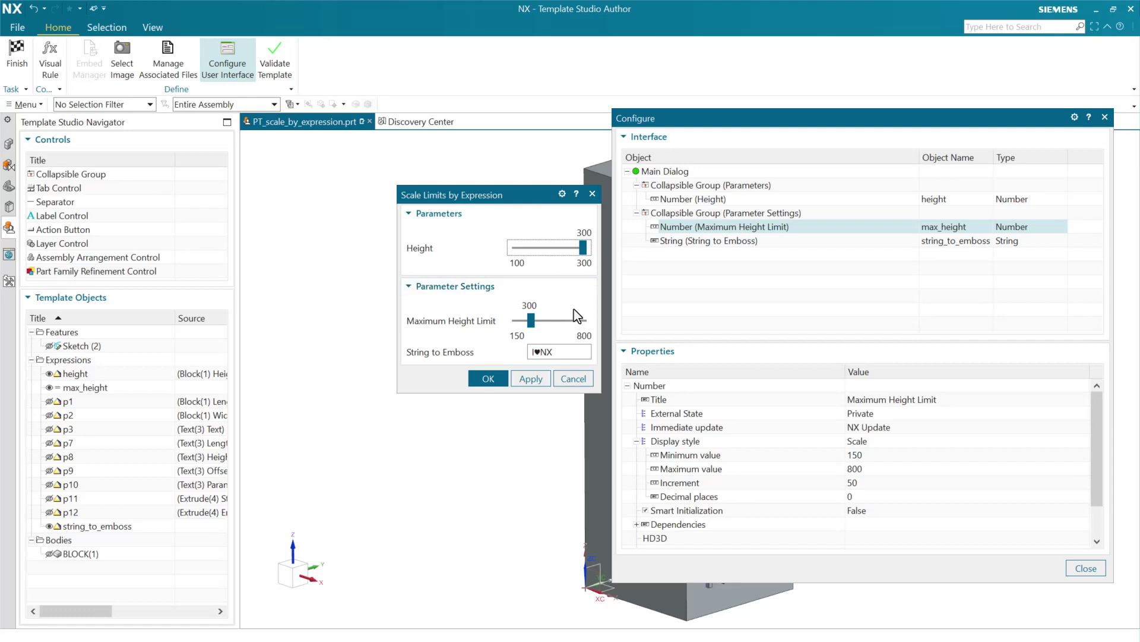
{"action": "left_click", "coordinate": [21, 60]}
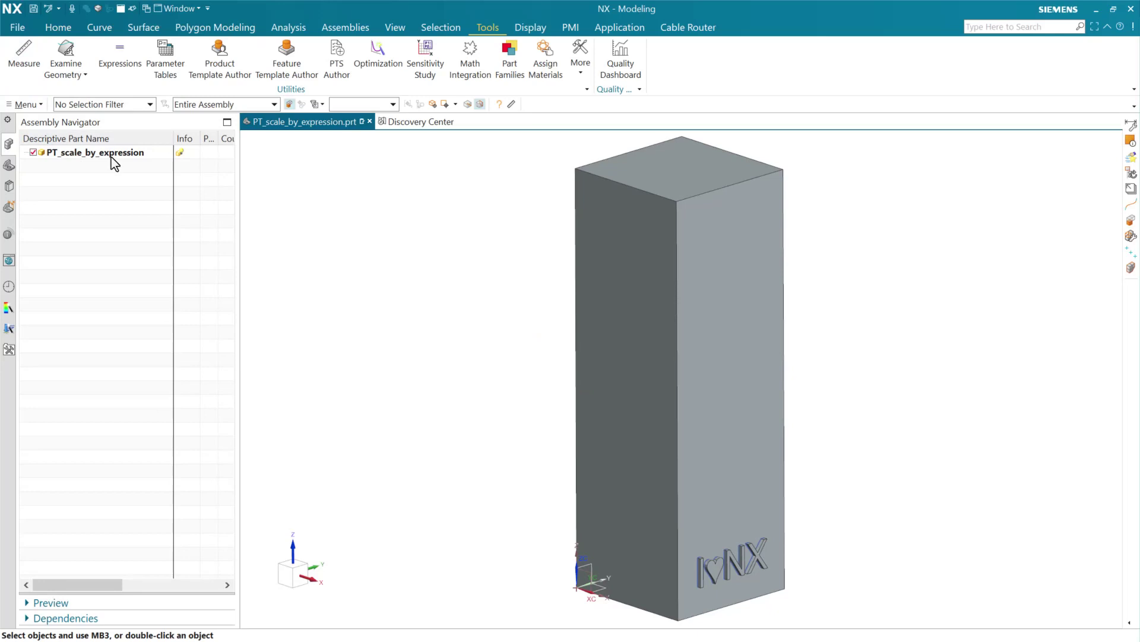
Reopen the block's template parameters and raise Maximum Height Limit above 300 to make it taller.
{"action": "right_click", "coordinate": [111, 155]}
{"action": "left_click", "coordinate": [149, 182]}
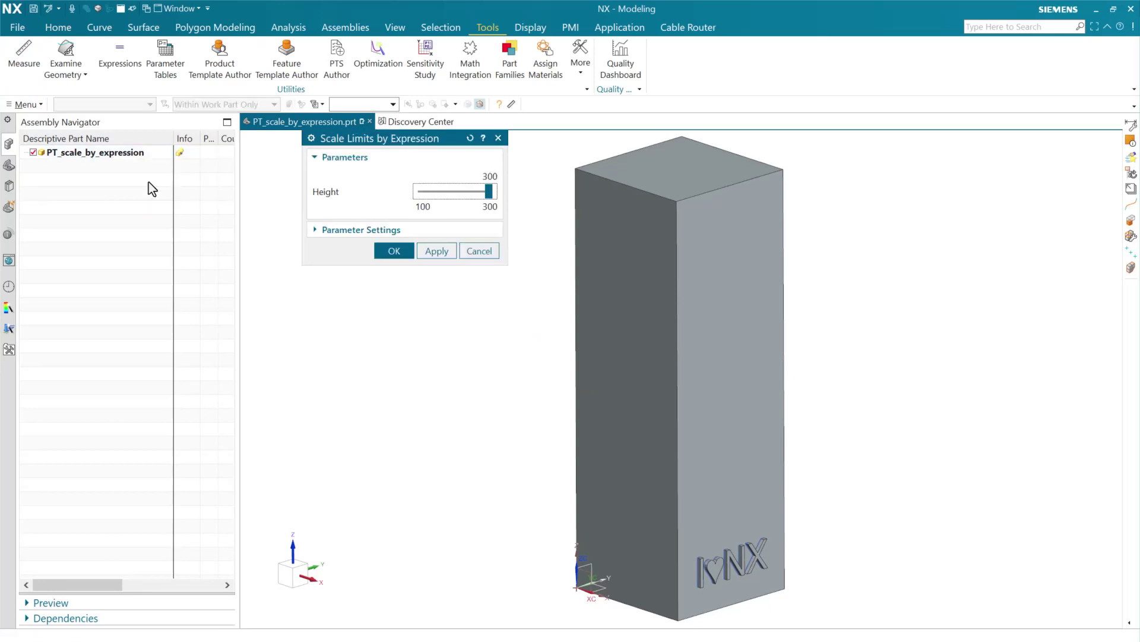
{"action": "left_click", "coordinate": [359, 230]}
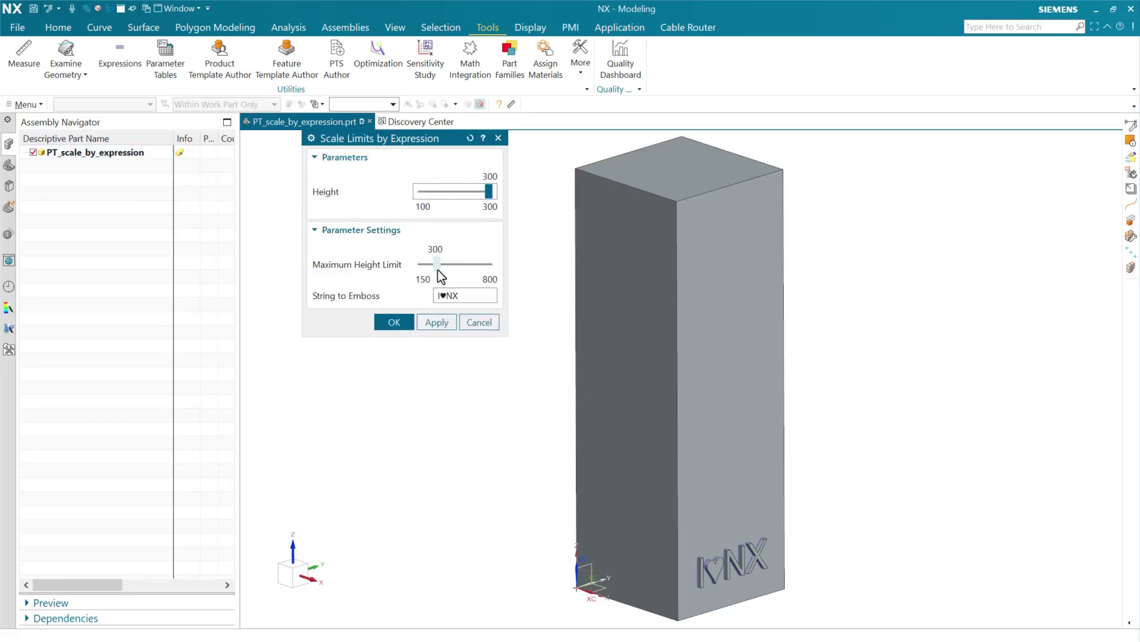
{"action": "left_click_drag", "start_coordinate": [437, 269], "coordinate": [499, 273]}
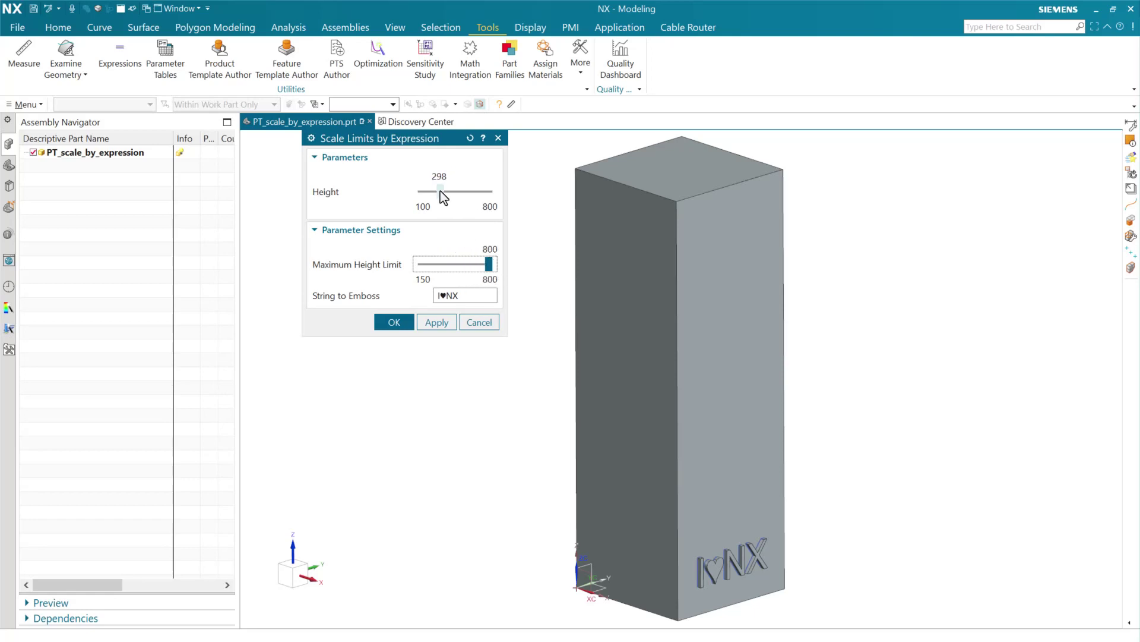
{"action": "left_click_drag", "start_coordinate": [440, 190], "coordinate": [465, 198]}
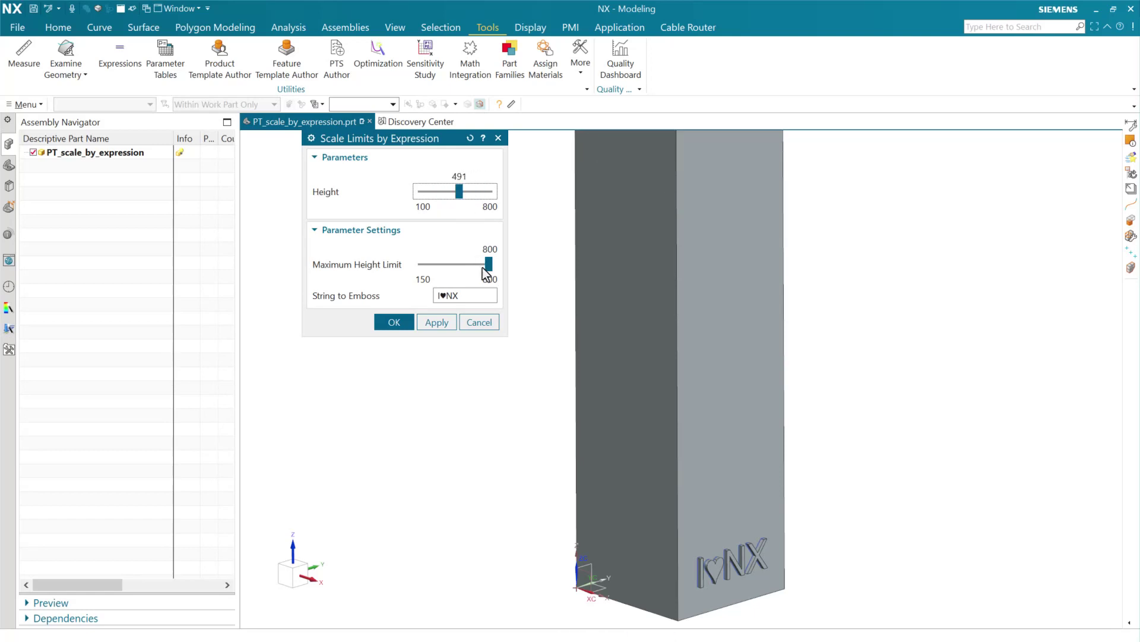
Drop Maximum Height Limit and Height both to 150, shortening the block.
{"action": "left_click_drag", "start_coordinate": [489, 262], "coordinate": [434, 263]}
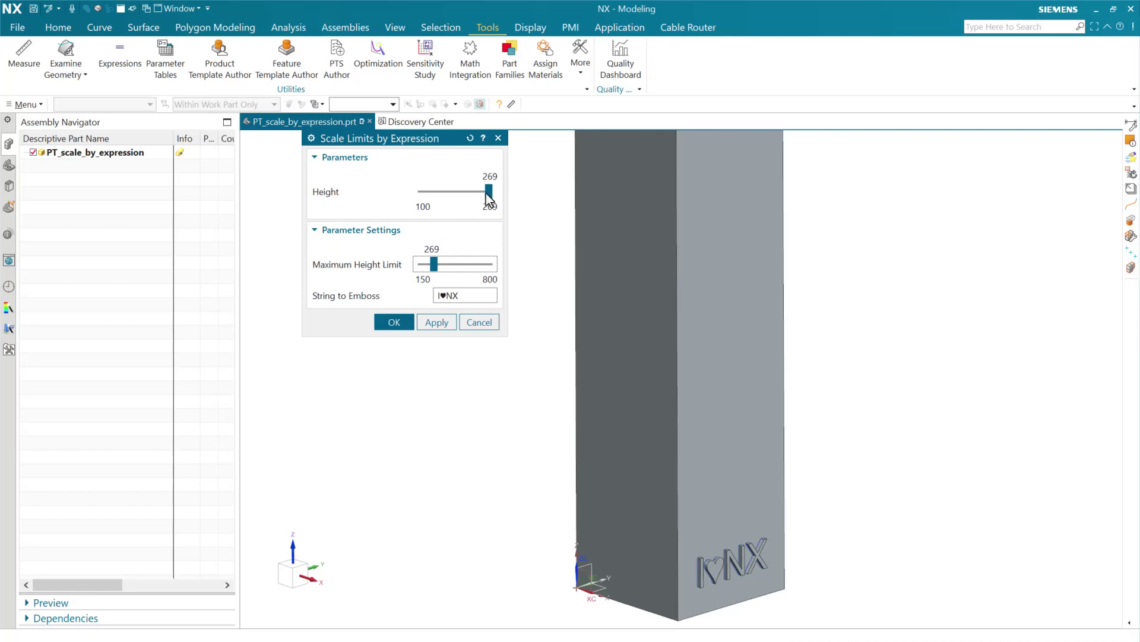
{"action": "left_click_drag", "start_coordinate": [434, 263], "coordinate": [401, 265]}
{"action": "left_click", "coordinate": [490, 188]}
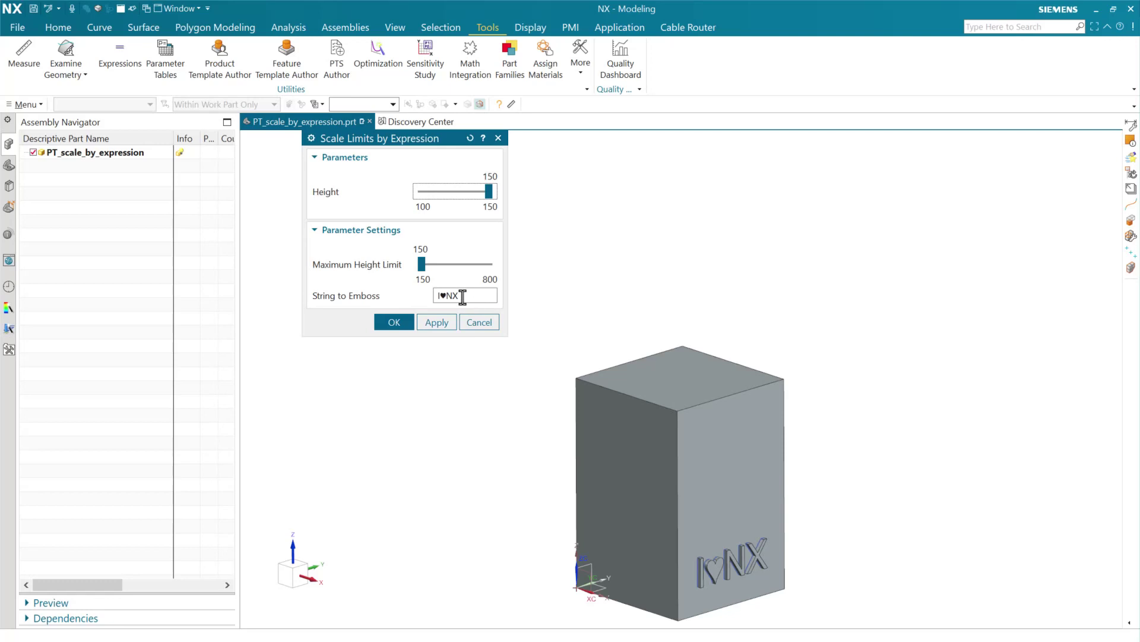
Replace the String to Emboss text I♥NX with Fred and close the template dialog.
{"action": "left_click_drag", "start_coordinate": [466, 295], "coordinate": [410, 298]}
{"action": "left_click", "coordinate": [456, 295]}
{"action": "left_click_drag", "start_coordinate": [468, 297], "coordinate": [423, 301]}
{"action": "left_click", "coordinate": [467, 294]}
{"action": "type", "text": "\""}
{"action": "key", "text": "ctrl+a"}
{"action": "type", "text": "Fred"}
{"action": "key", "text": "Return"}
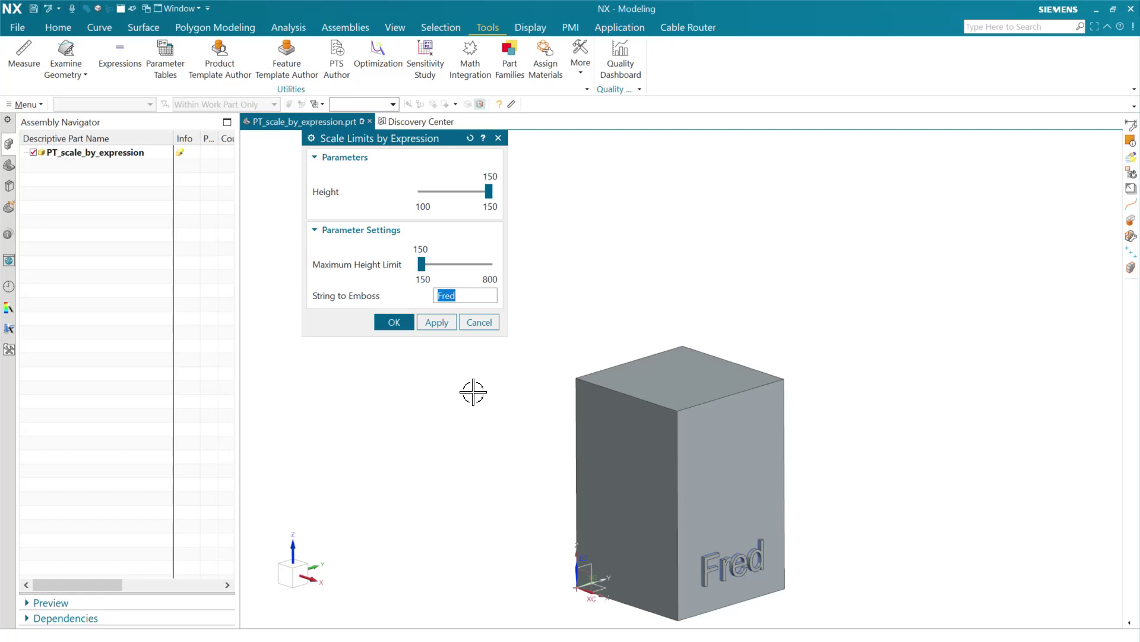
{"action": "left_click", "coordinate": [395, 323]}
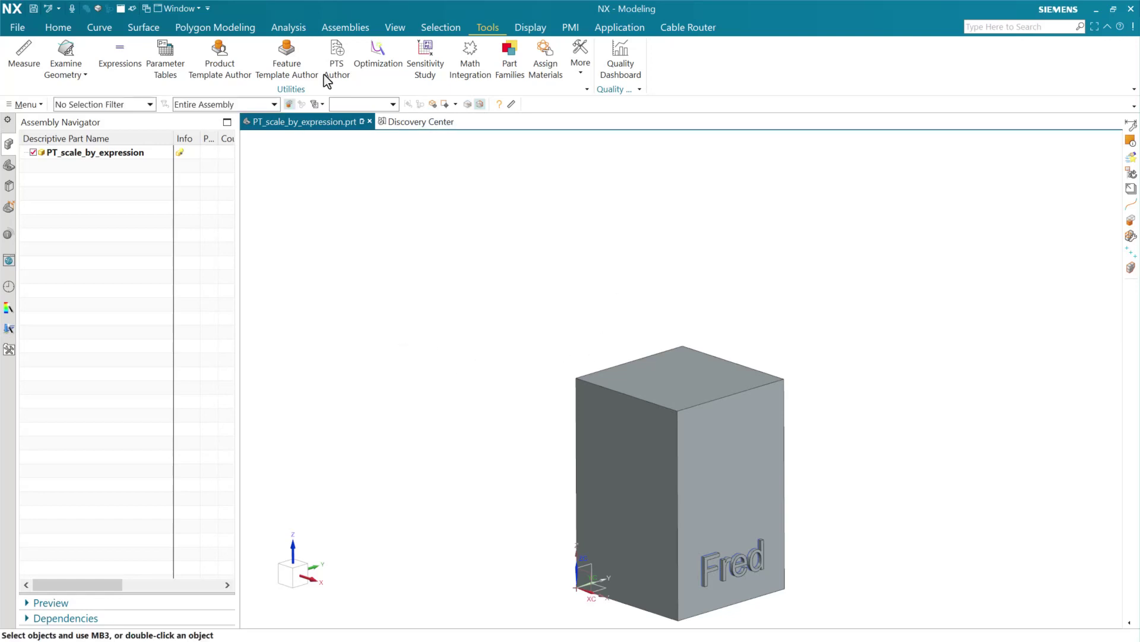
Reopen the template for authoring and review the undo history.
{"action": "left_click", "coordinate": [221, 66]}
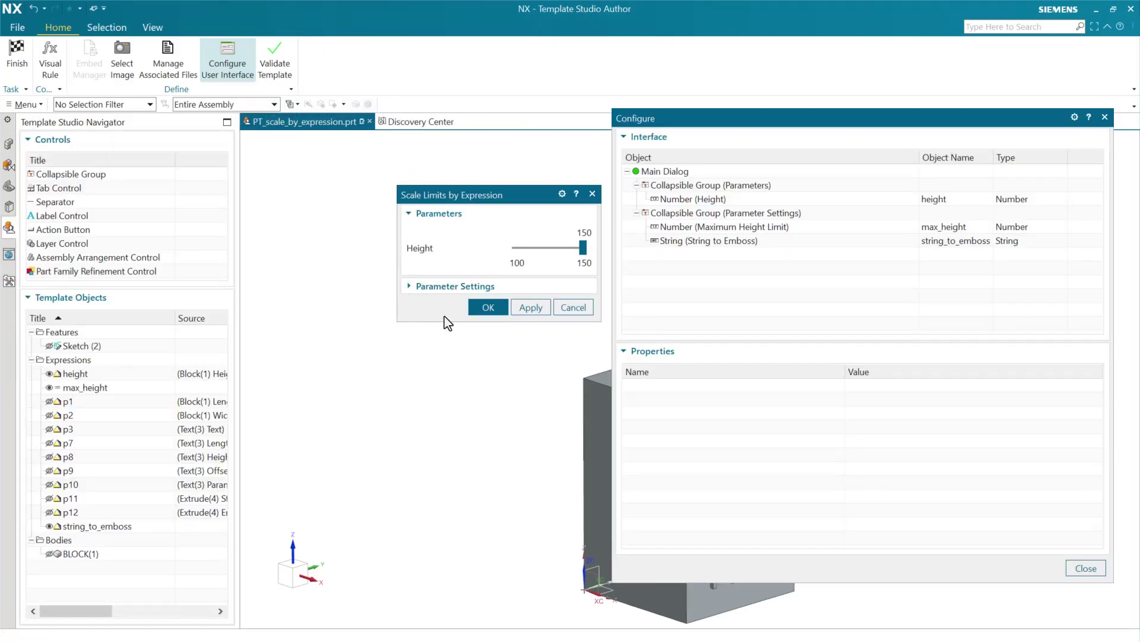
{"action": "left_click", "coordinate": [44, 8]}
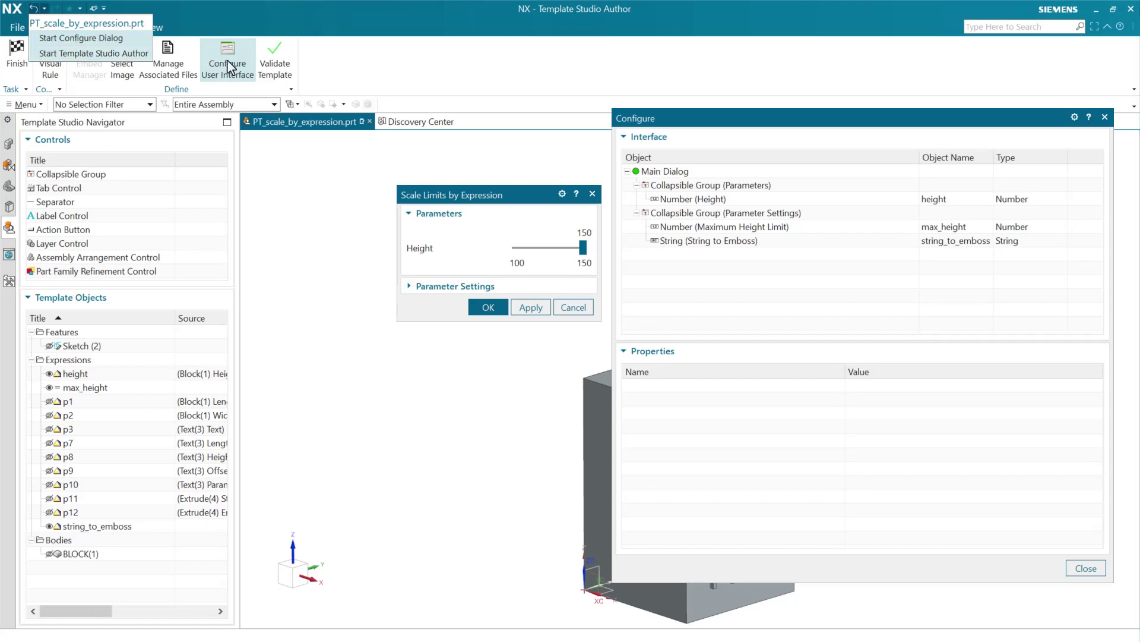
{"action": "left_click", "coordinate": [305, 237]}
Add expressions p7, p8, p9 as Offset and p11 as Start Limit to the template interface.
{"action": "left_click", "coordinate": [113, 445]}
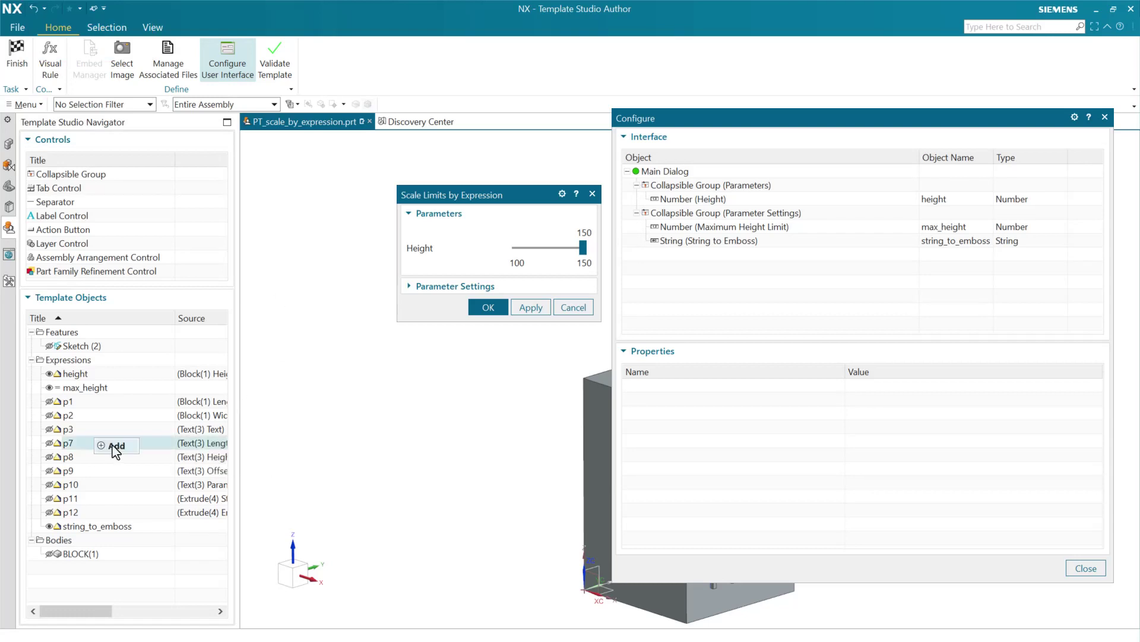
{"action": "left_click", "coordinate": [98, 457]}
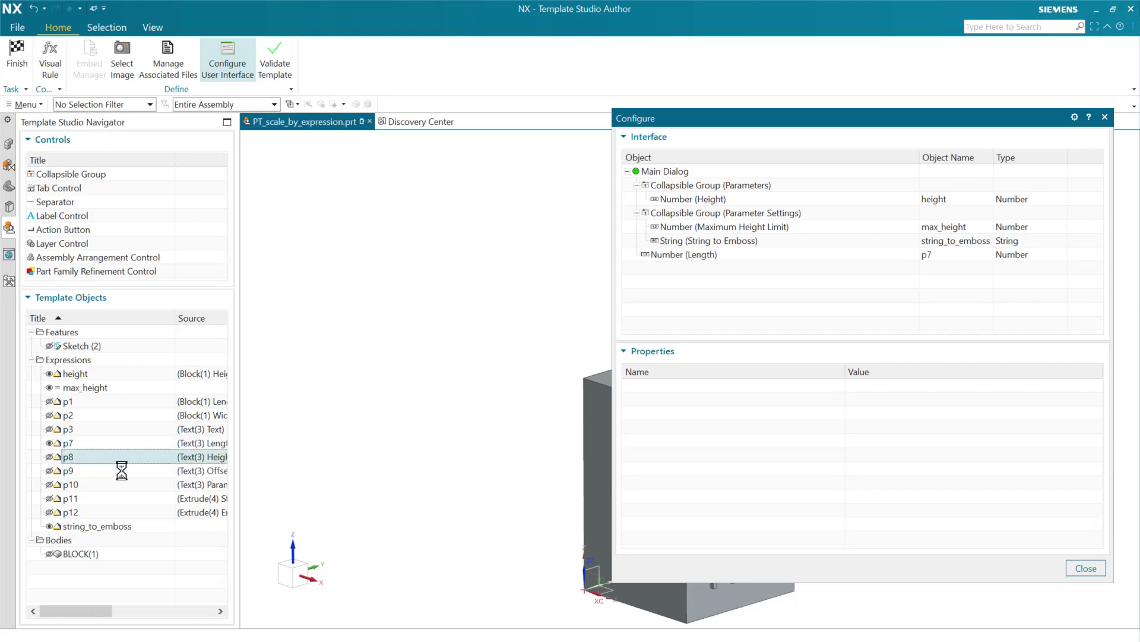
{"action": "left_click", "coordinate": [121, 481]}
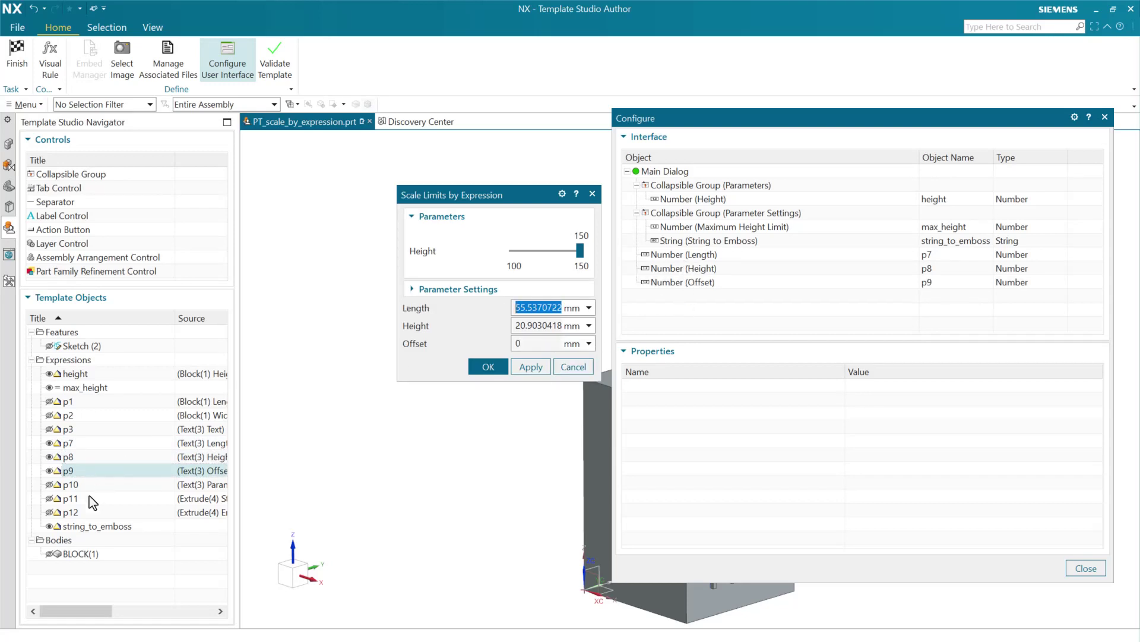
{"action": "left_click_drag", "start_coordinate": [102, 497], "coordinate": [691, 305]}
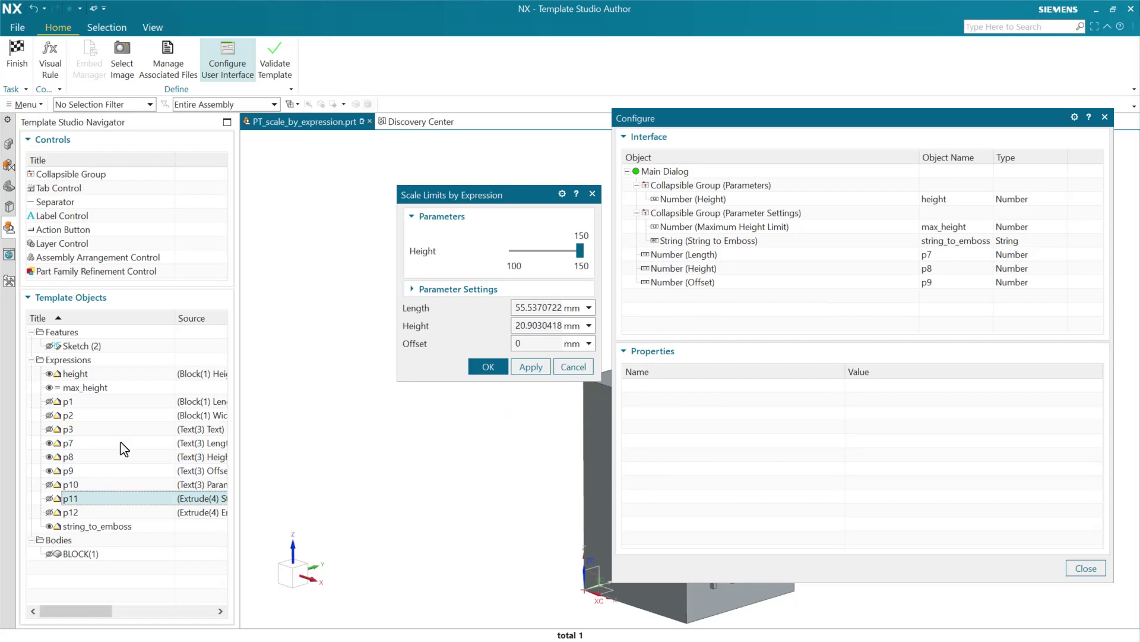
{"action": "left_click_drag", "start_coordinate": [103, 494], "coordinate": [665, 296]}
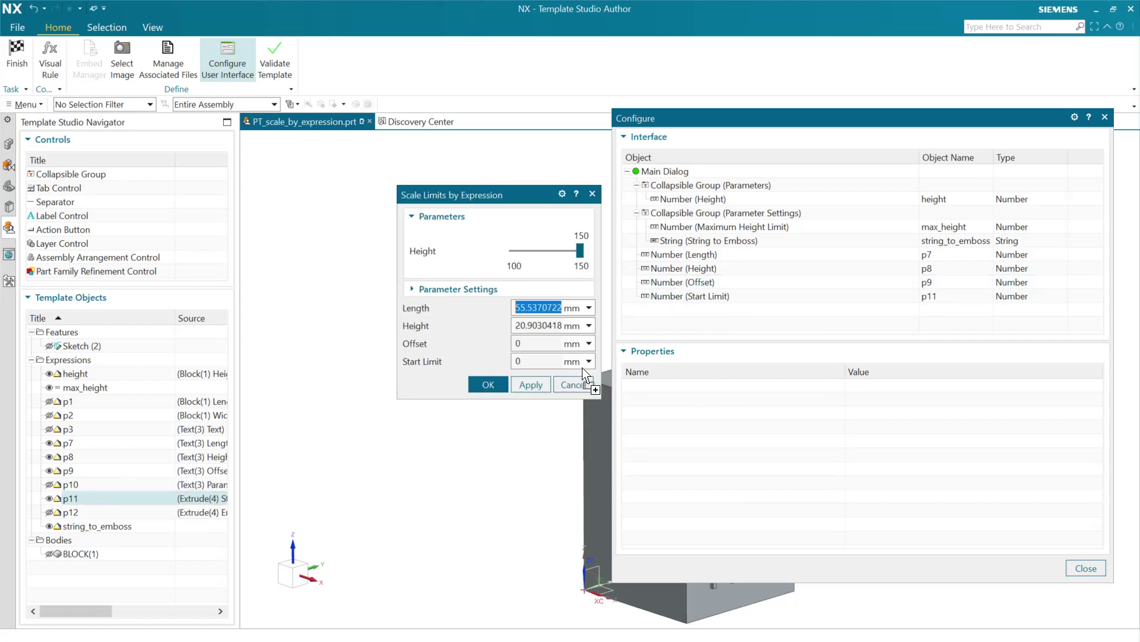
Undo adding the Start Limit parameter p11, then redo it.
{"action": "left_click", "coordinate": [44, 8]}
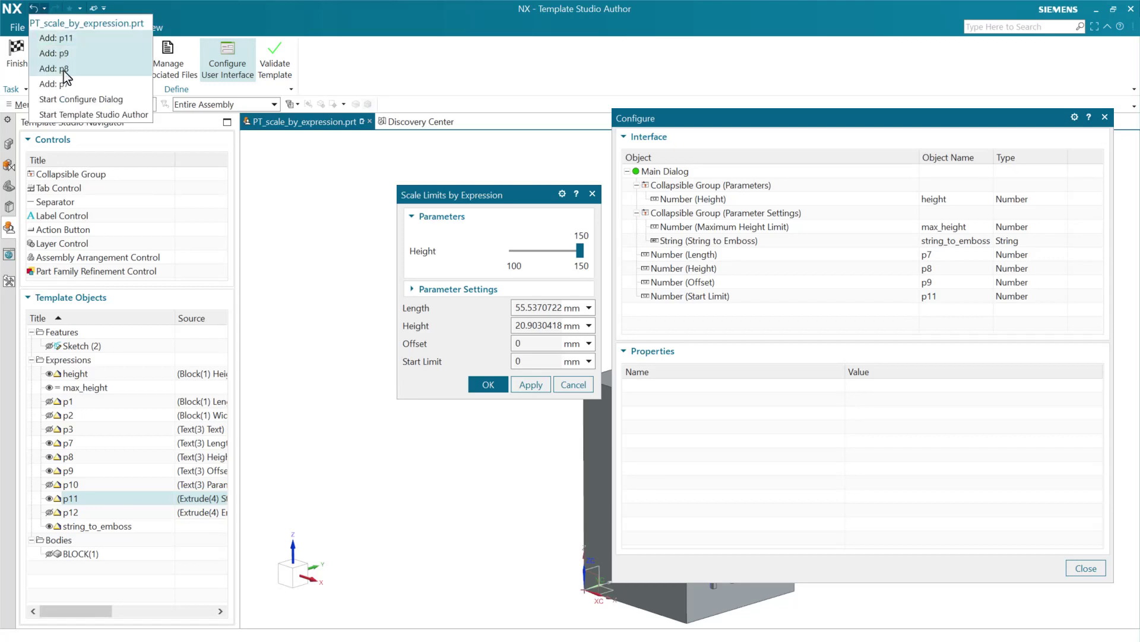
{"action": "left_click", "coordinate": [32, 9]}
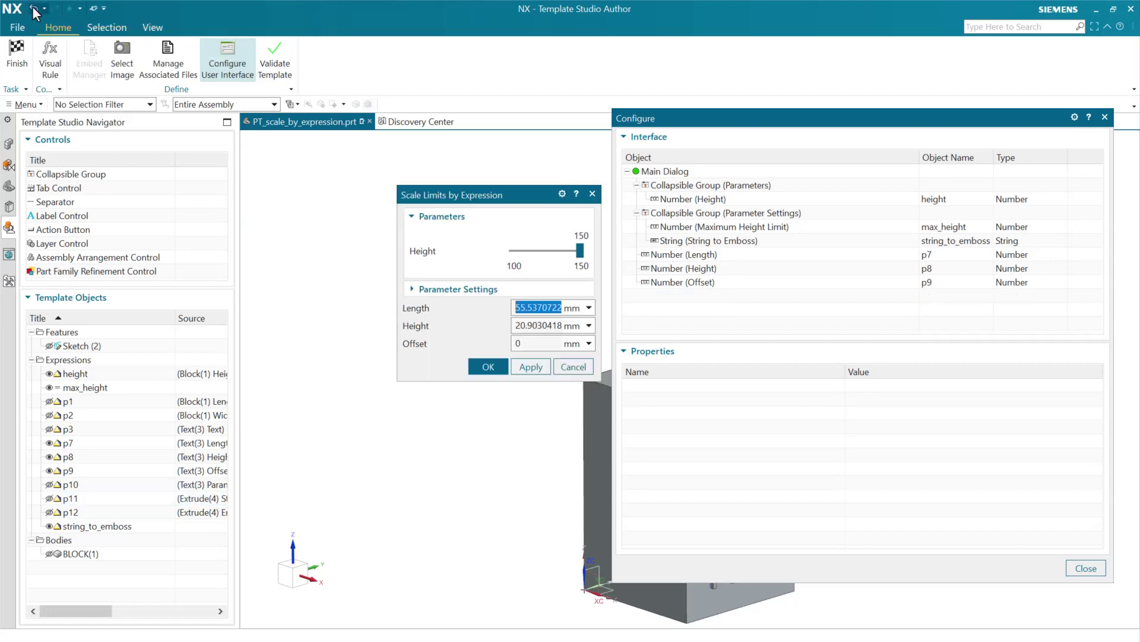
{"action": "left_click", "coordinate": [55, 9]}
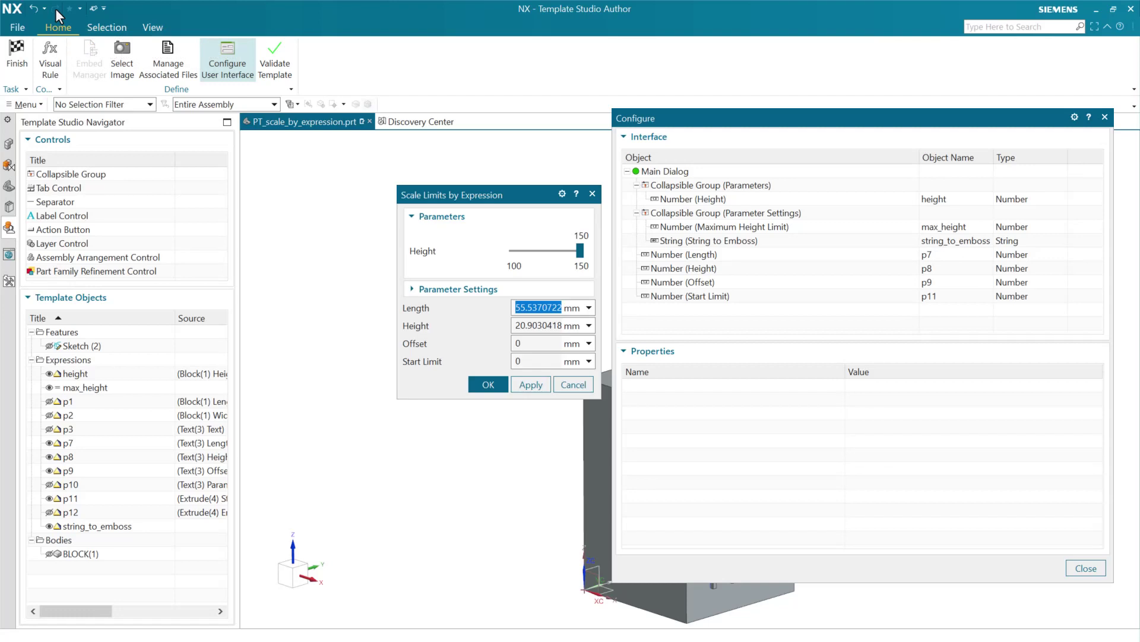
Create a new visual rule named Fred.
{"action": "left_click", "coordinate": [51, 62]}
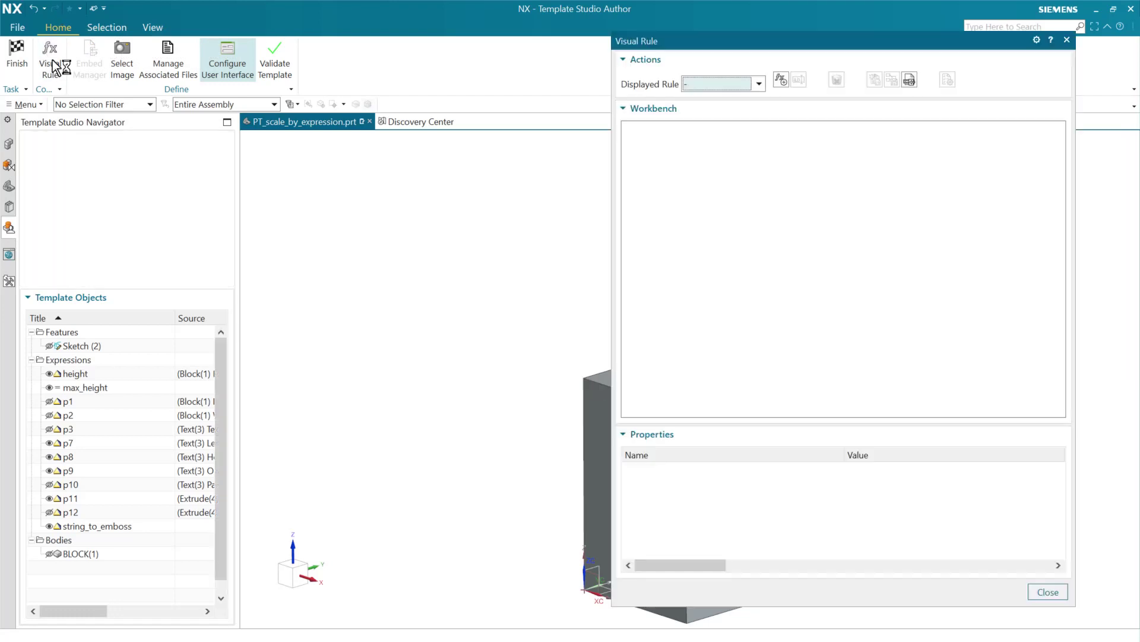
{"action": "left_click", "coordinate": [781, 80]}
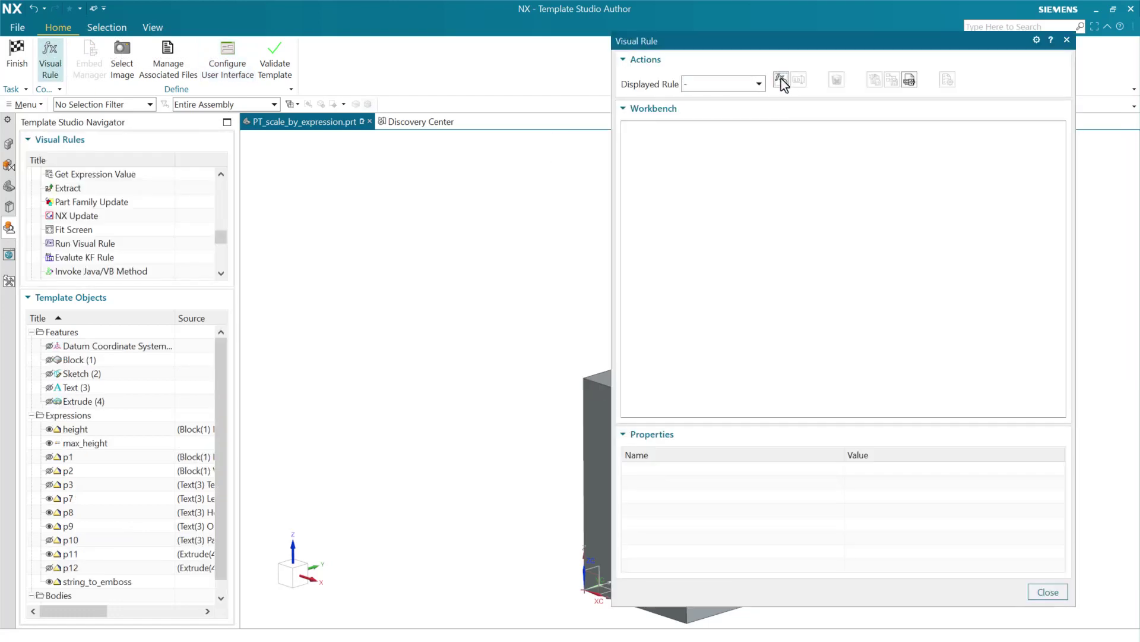
{"action": "type", "text": "Fred"}
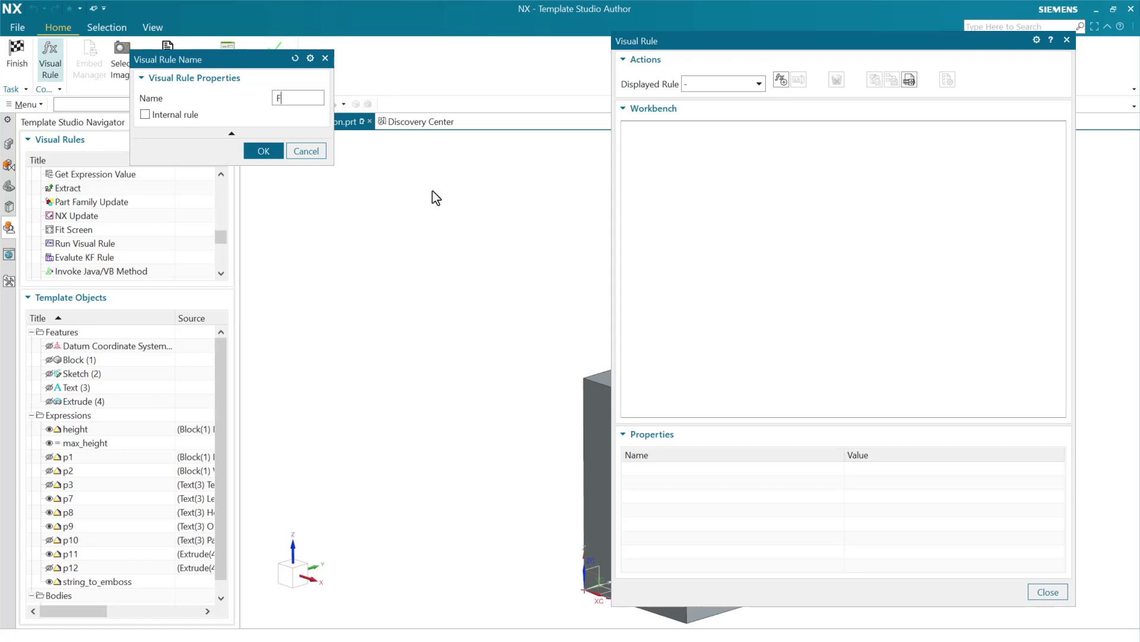
{"action": "left_click", "coordinate": [261, 153]}
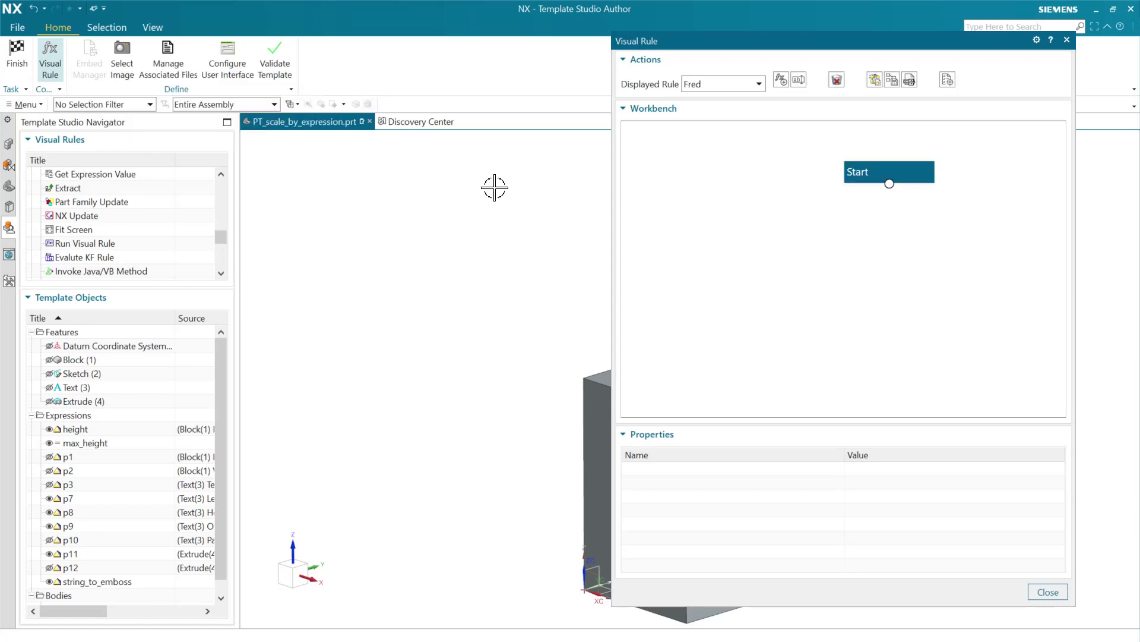
{"action": "left_click", "coordinate": [44, 7]}
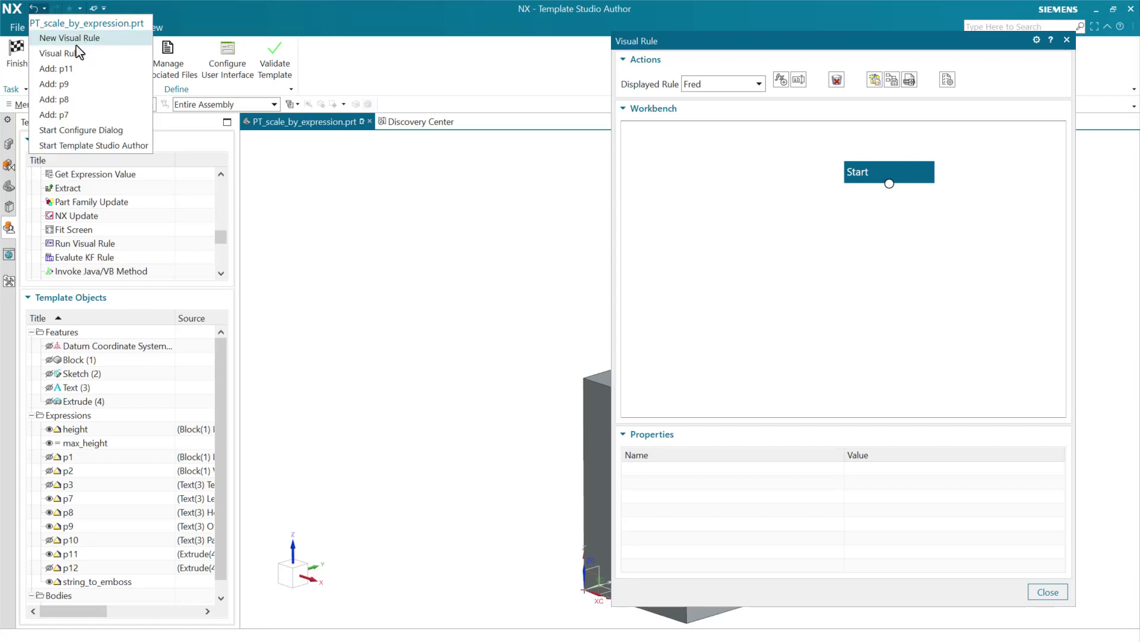
{"action": "left_click", "coordinate": [309, 178]}
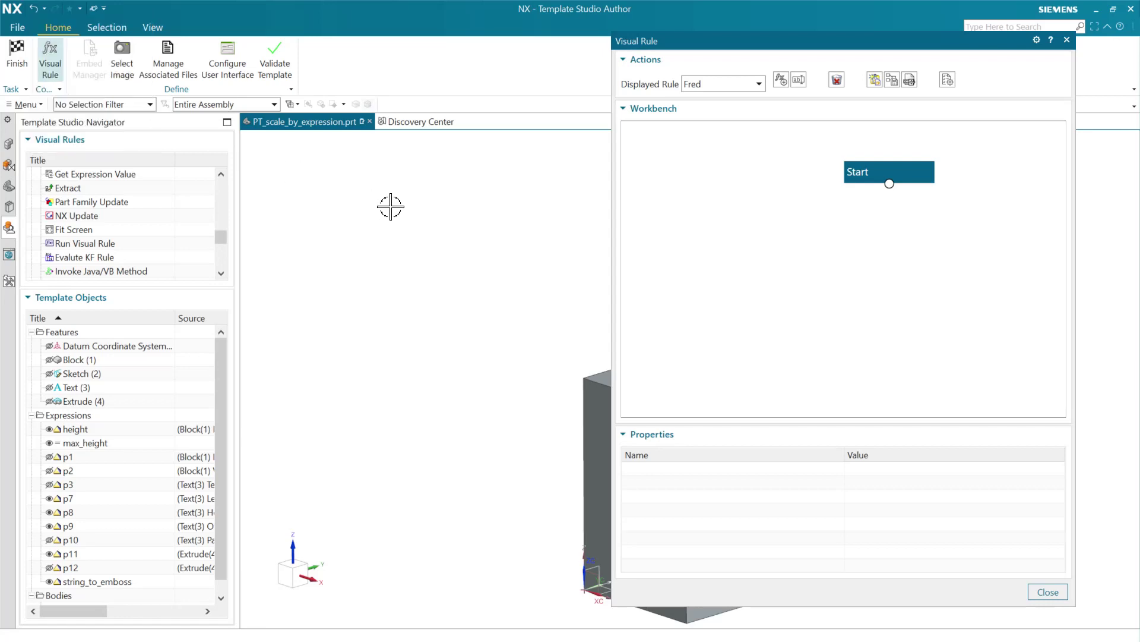
Add fetch nodes for expression p3 and feature SKETCH(2) to the Fred rule.
{"action": "double_click", "coordinate": [73, 489]}
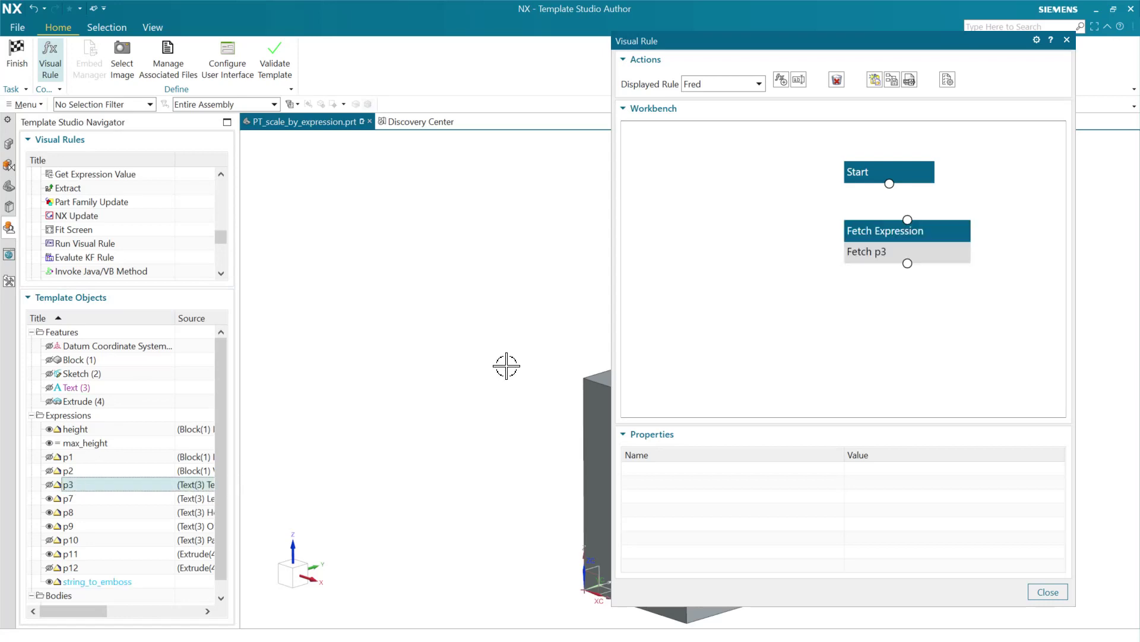
{"action": "double_click", "coordinate": [88, 374]}
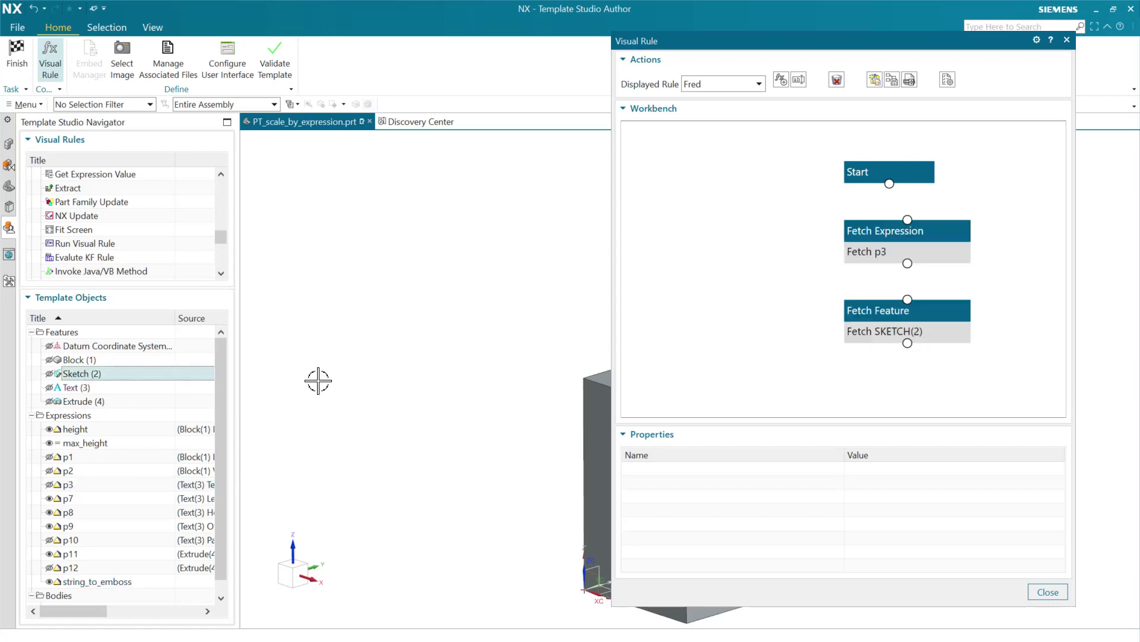
{"action": "left_click", "coordinate": [46, 8]}
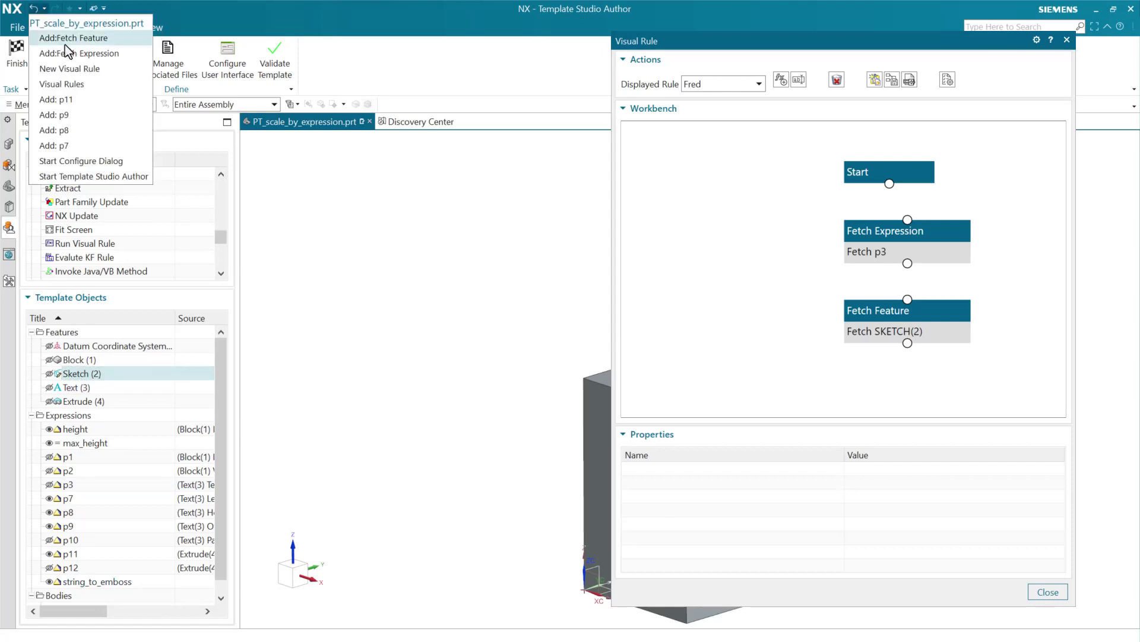
{"action": "left_click", "coordinate": [398, 242]}
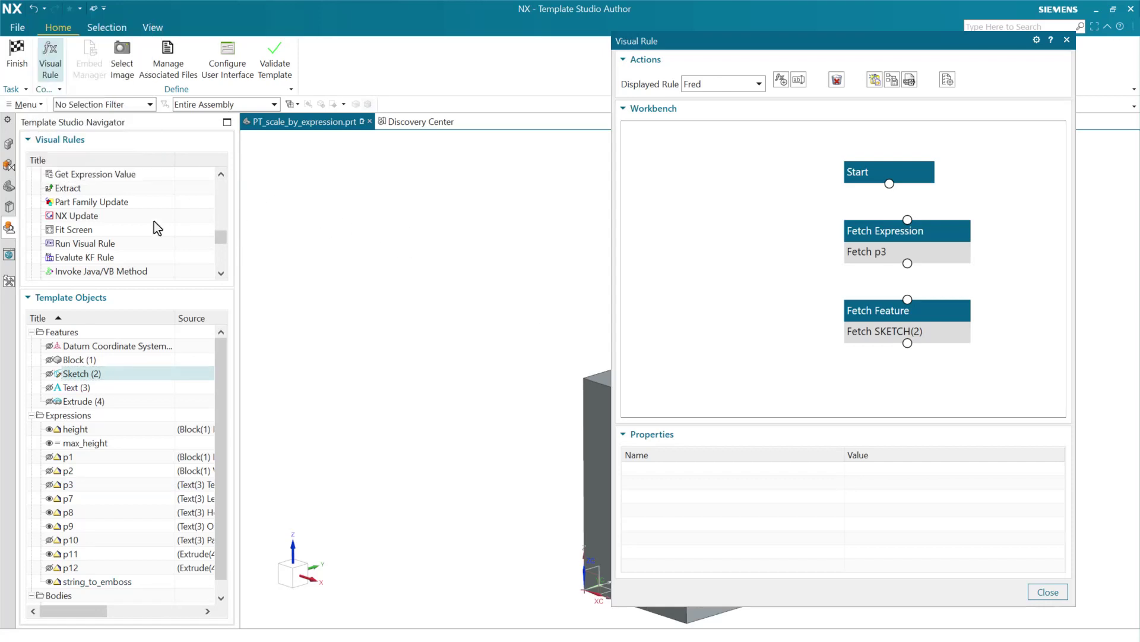
Add a Part Family Update node, then undo and redo recent rule edits.
{"action": "double_click", "coordinate": [119, 203]}
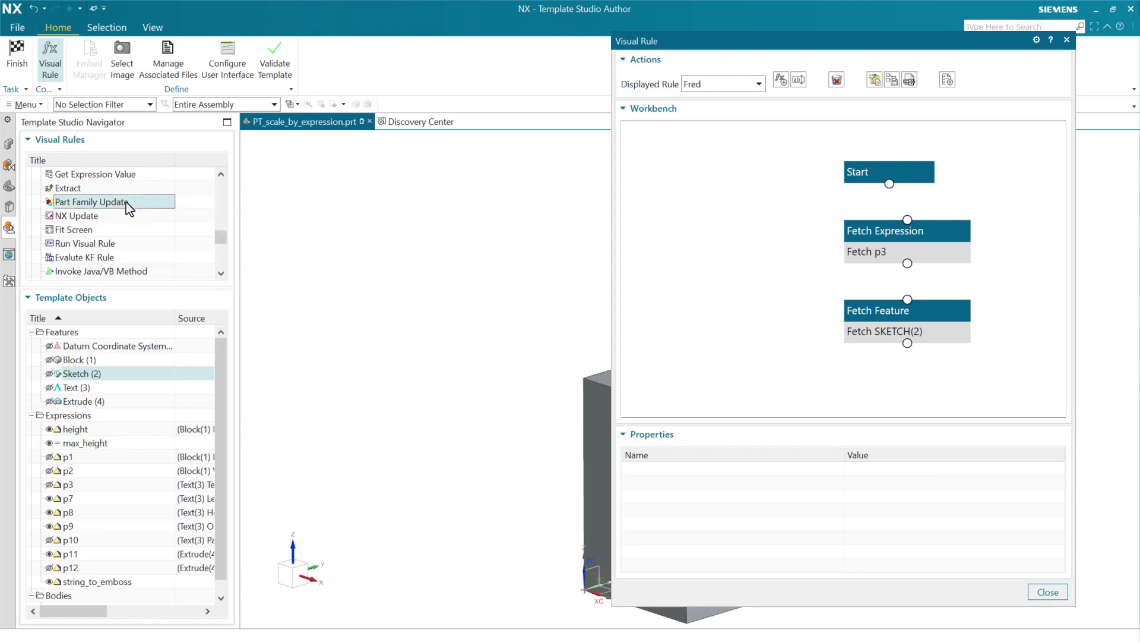
{"action": "left_click", "coordinate": [45, 8]}
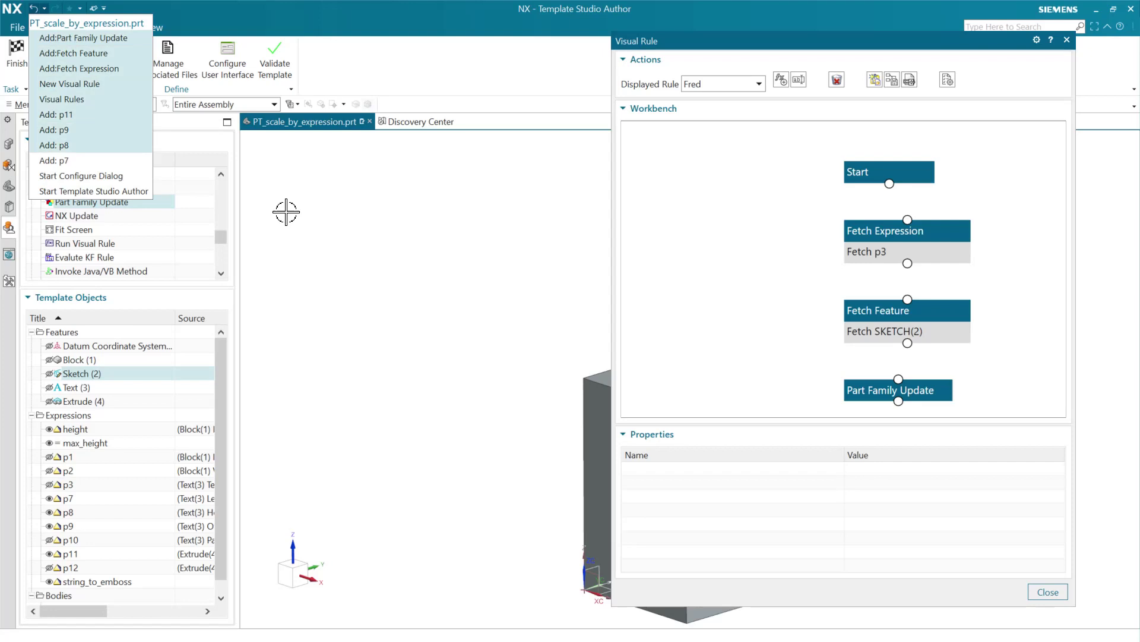
{"action": "left_click", "coordinate": [394, 244]}
{"action": "key", "text": "ctrl+z"}
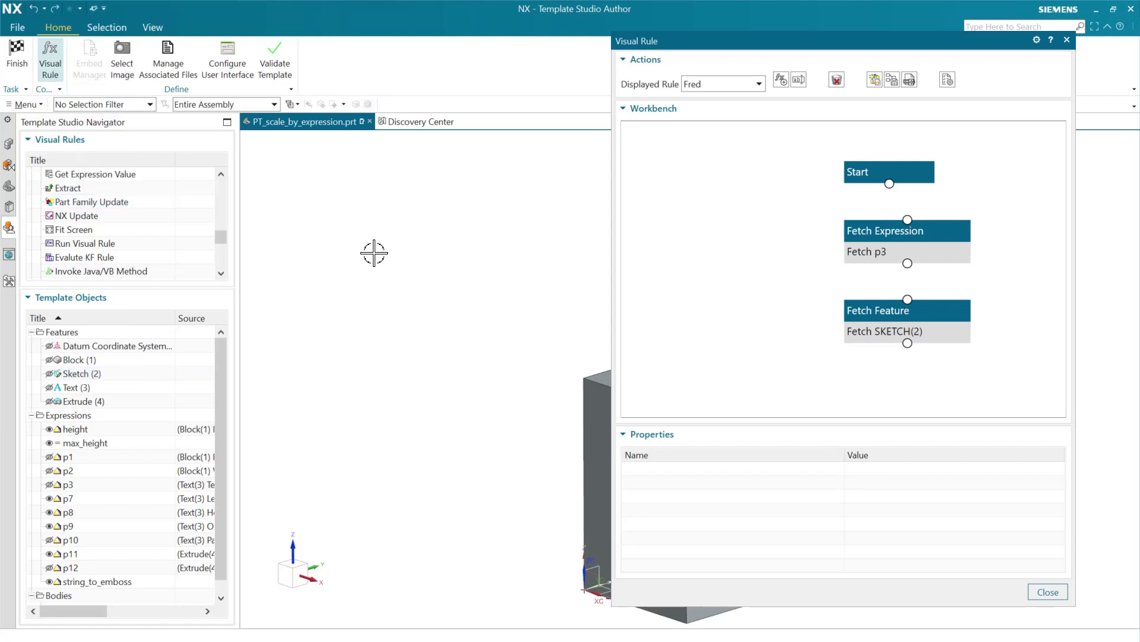
{"action": "key", "text": "ctrl+z"}
{"action": "key", "text": "ctrl+y"}
{"action": "key", "text": "ctrl+y"}
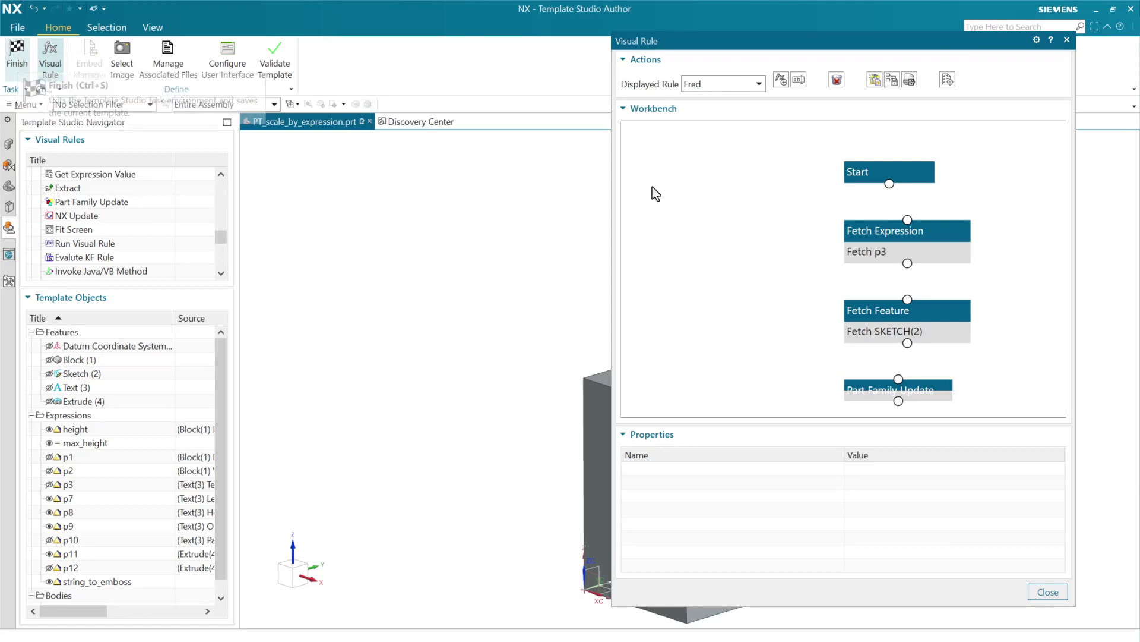
Finish authoring, reopen Product Template Author and check the undo history without undoing.
{"action": "left_click", "coordinate": [19, 58]}
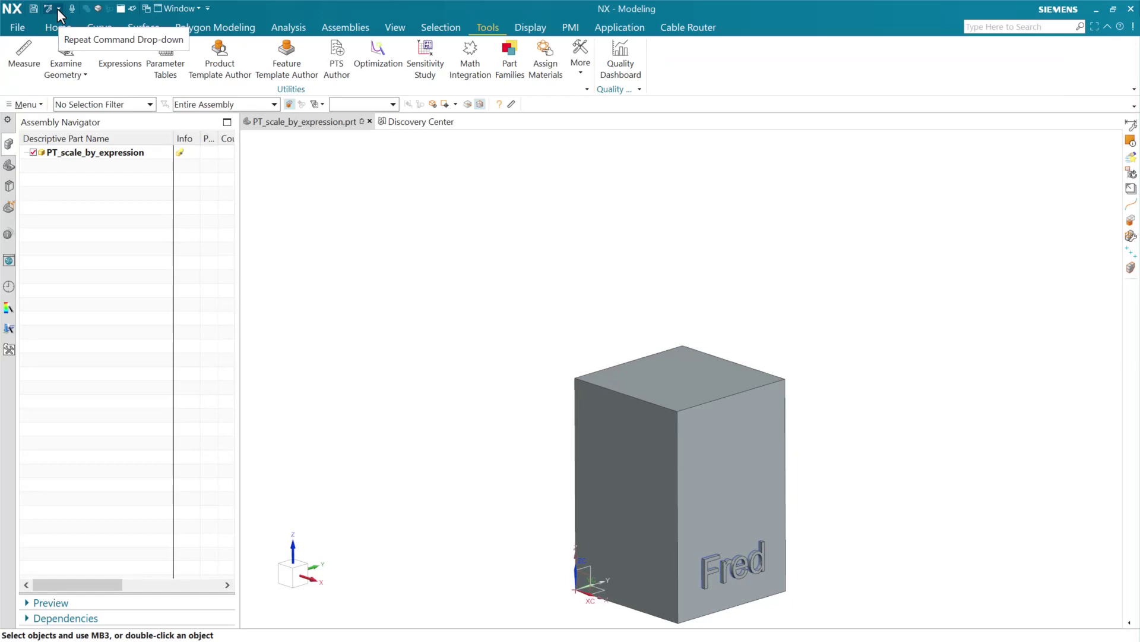
{"action": "left_click", "coordinate": [221, 73]}
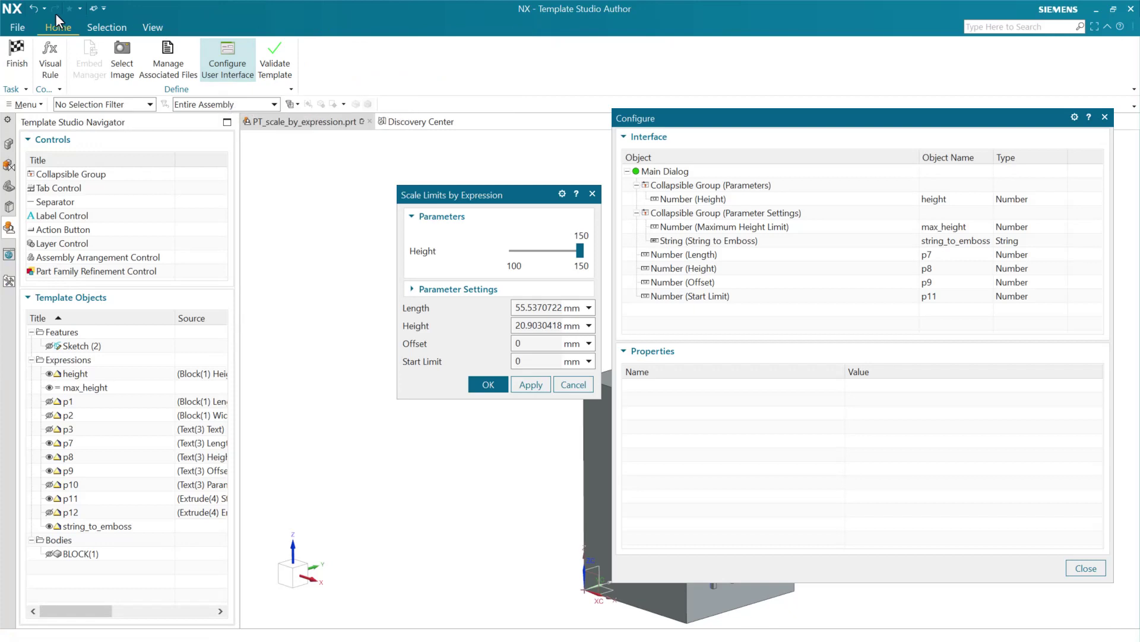
{"action": "left_click", "coordinate": [45, 7]}
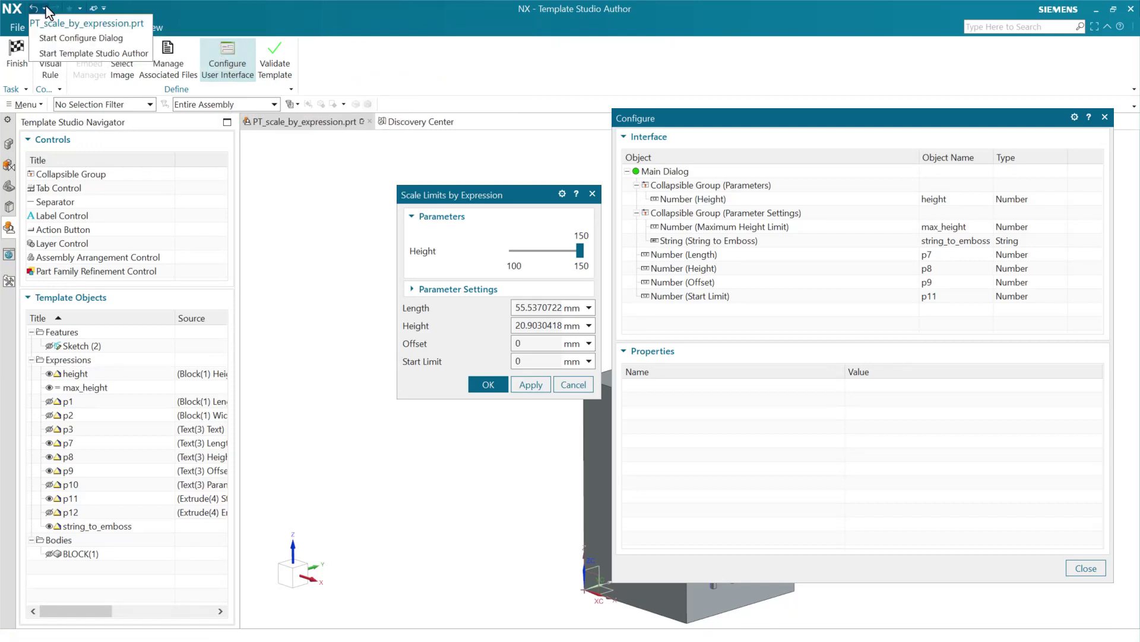
{"action": "left_click", "coordinate": [45, 8]}
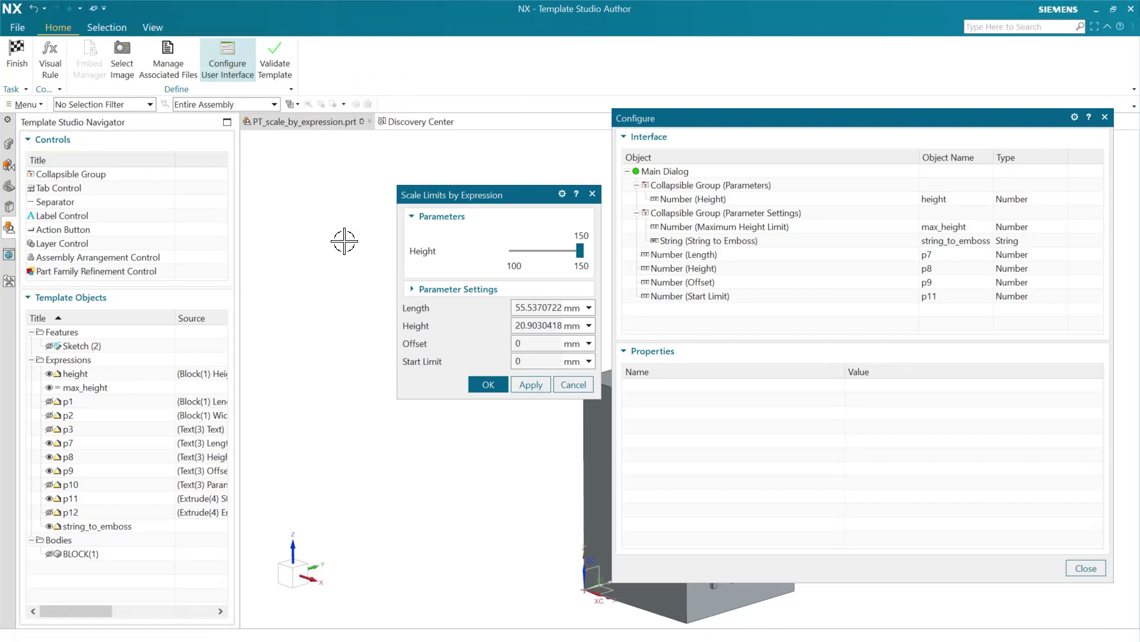